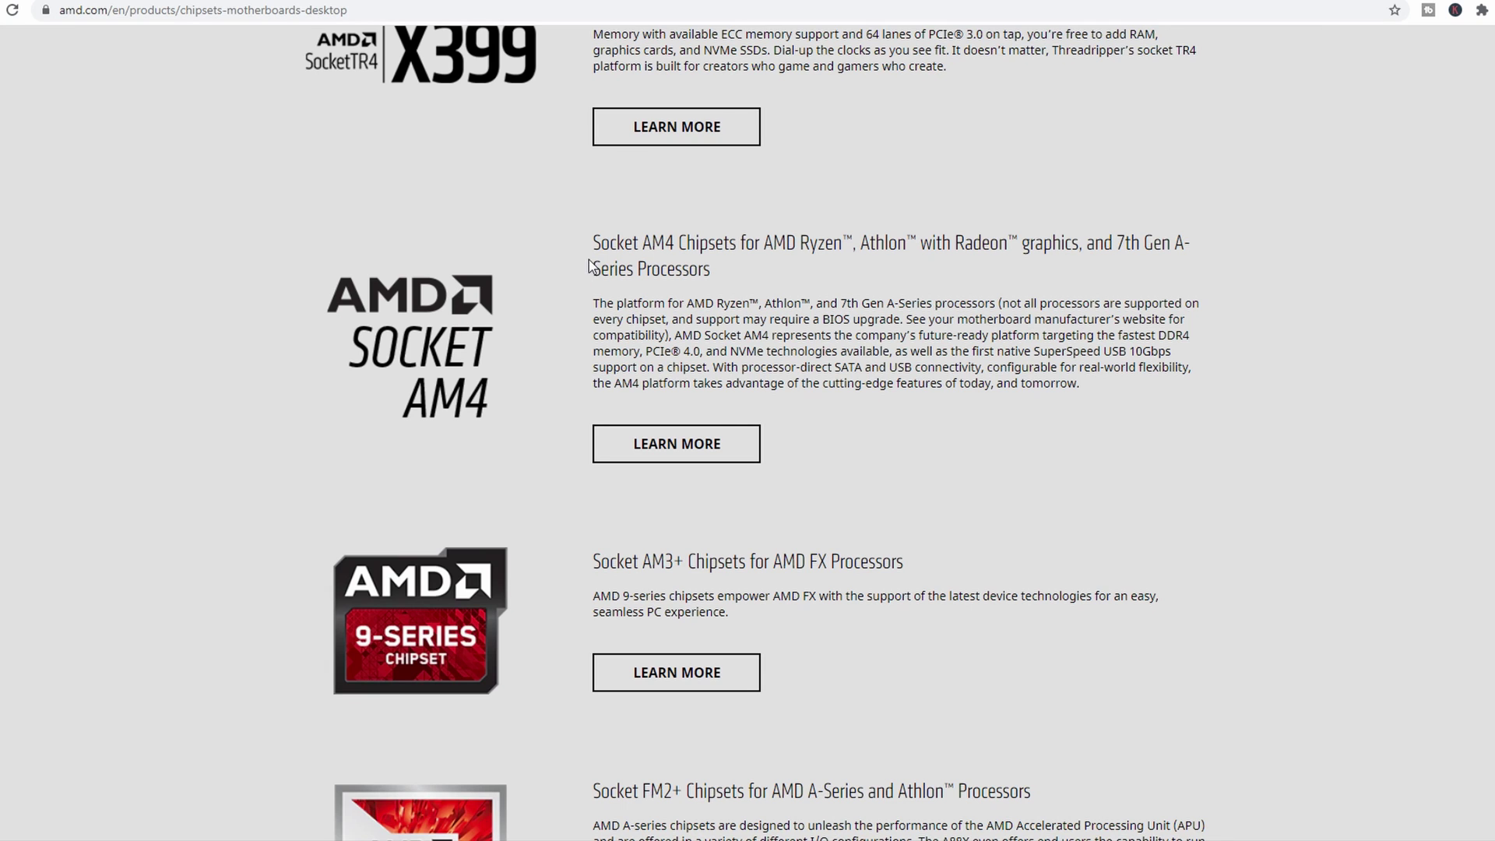
- Open AMD's Socket AM4 chipset listing and scroll down to the AMD B450 Chipset
{"action": "left_click", "coordinate": [672, 440]}
{"action": "scroll", "coordinate": [666, 422], "scroll_direction": "down", "scroll_amount": 6}
{"action": "scroll", "coordinate": [668, 426], "scroll_direction": "down", "scroll_amount": 1}
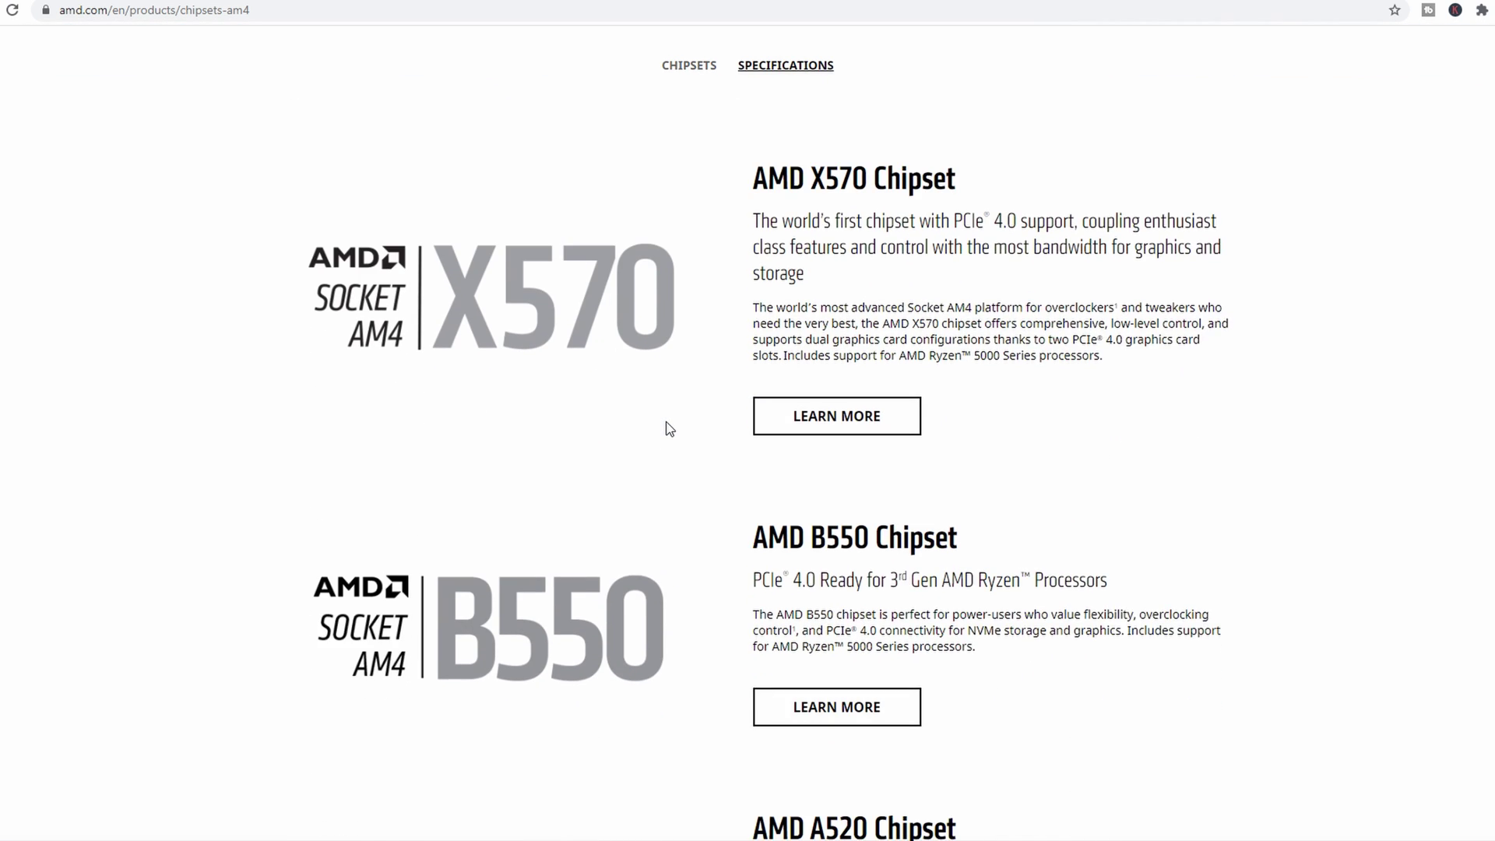
{"action": "scroll", "coordinate": [668, 427], "scroll_direction": "down", "scroll_amount": 1}
{"action": "scroll", "coordinate": [670, 430], "scroll_direction": "down", "scroll_amount": 6}
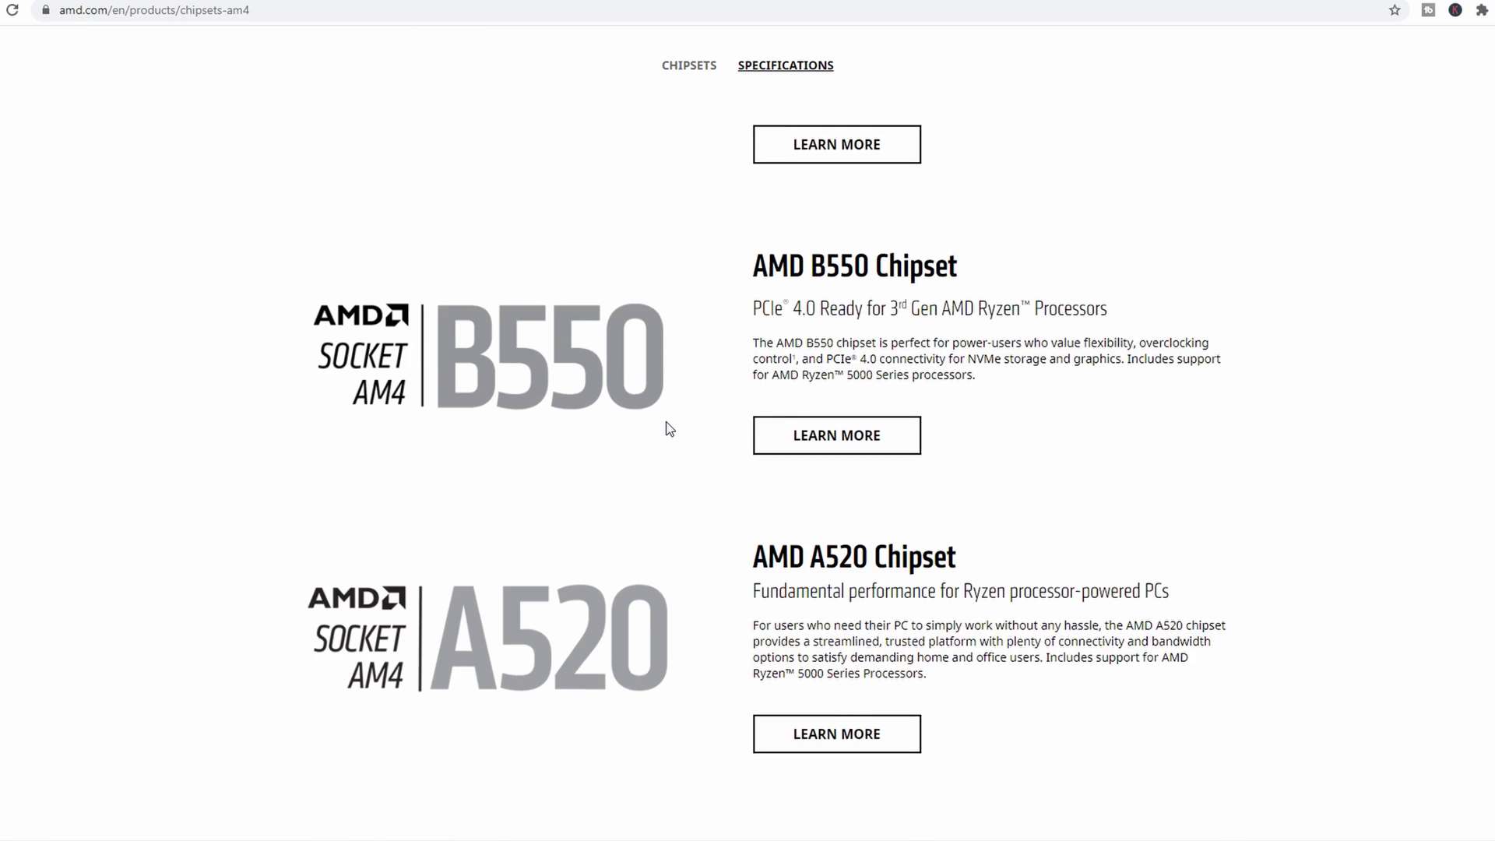
{"action": "scroll", "coordinate": [670, 429], "scroll_direction": "down", "scroll_amount": 8}
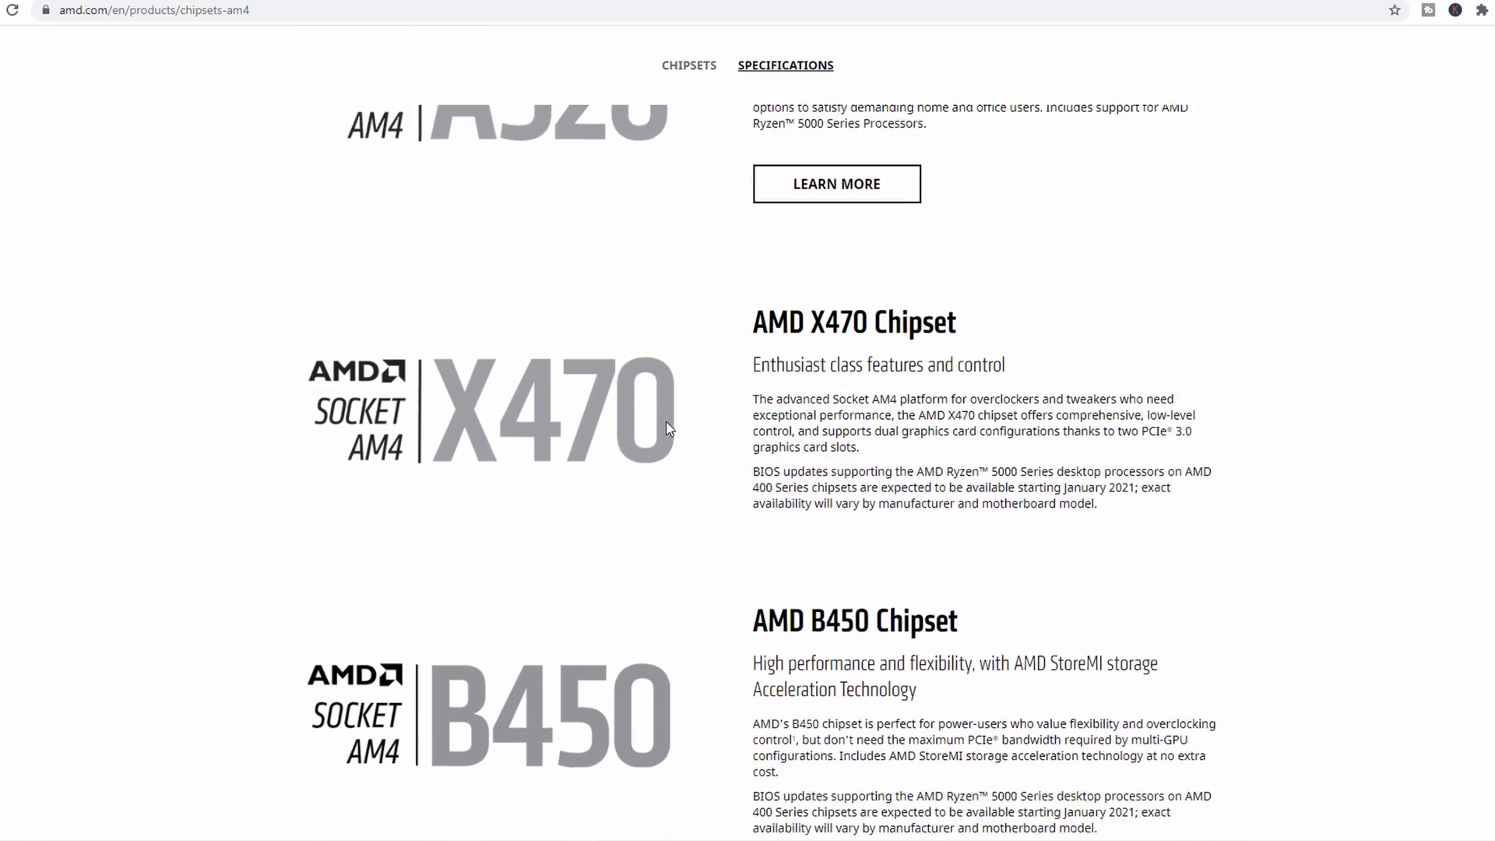
{"action": "scroll", "coordinate": [668, 428], "scroll_direction": "down", "scroll_amount": 5}
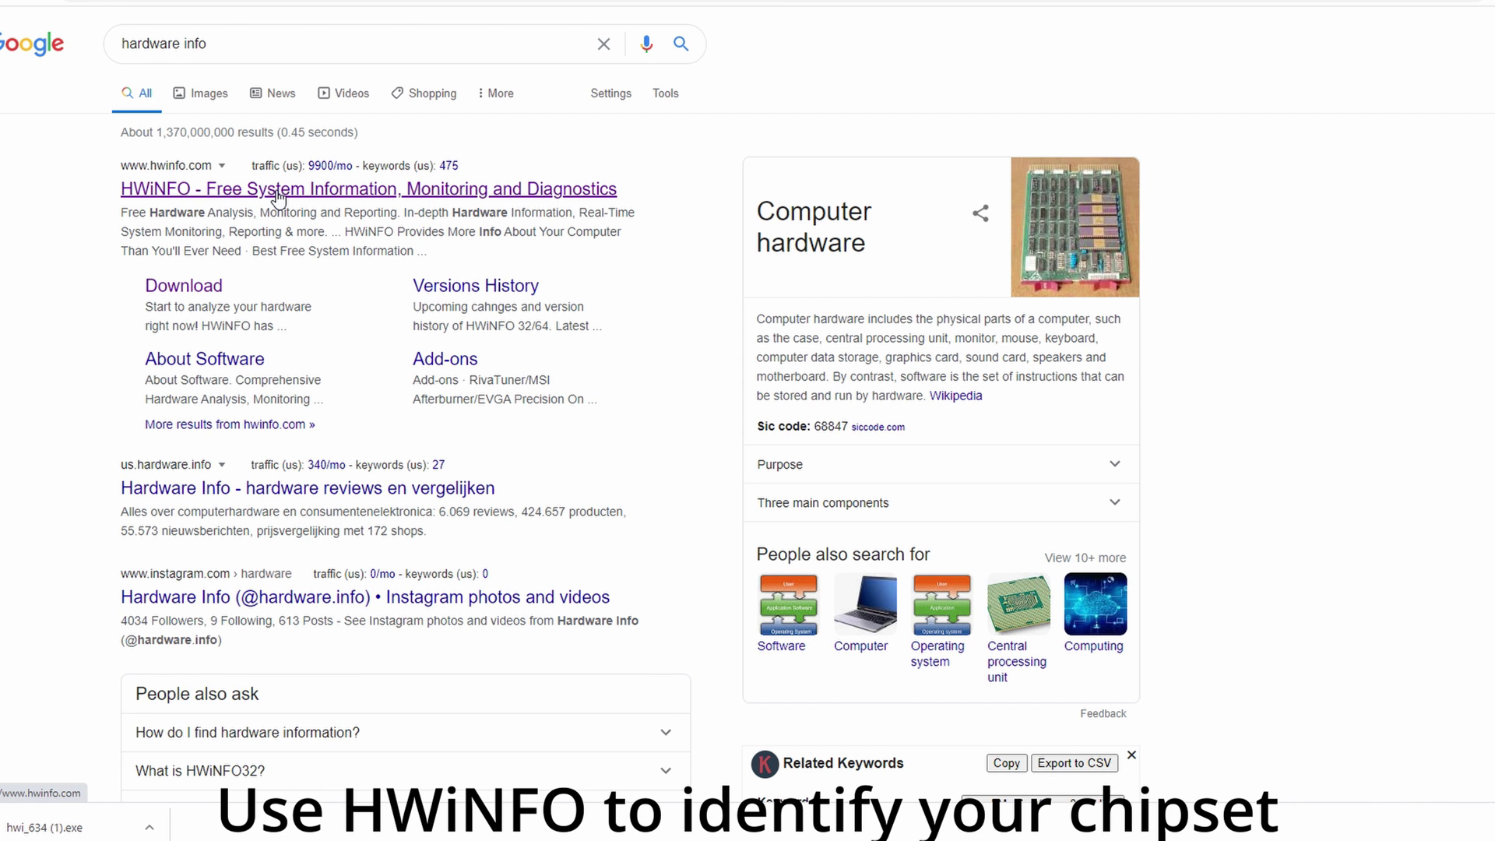
- Download the HWiNFO 6.34 installer from hwinfo.com via the Local (U.S.) mirror
{"action": "left_click", "coordinate": [218, 192]}
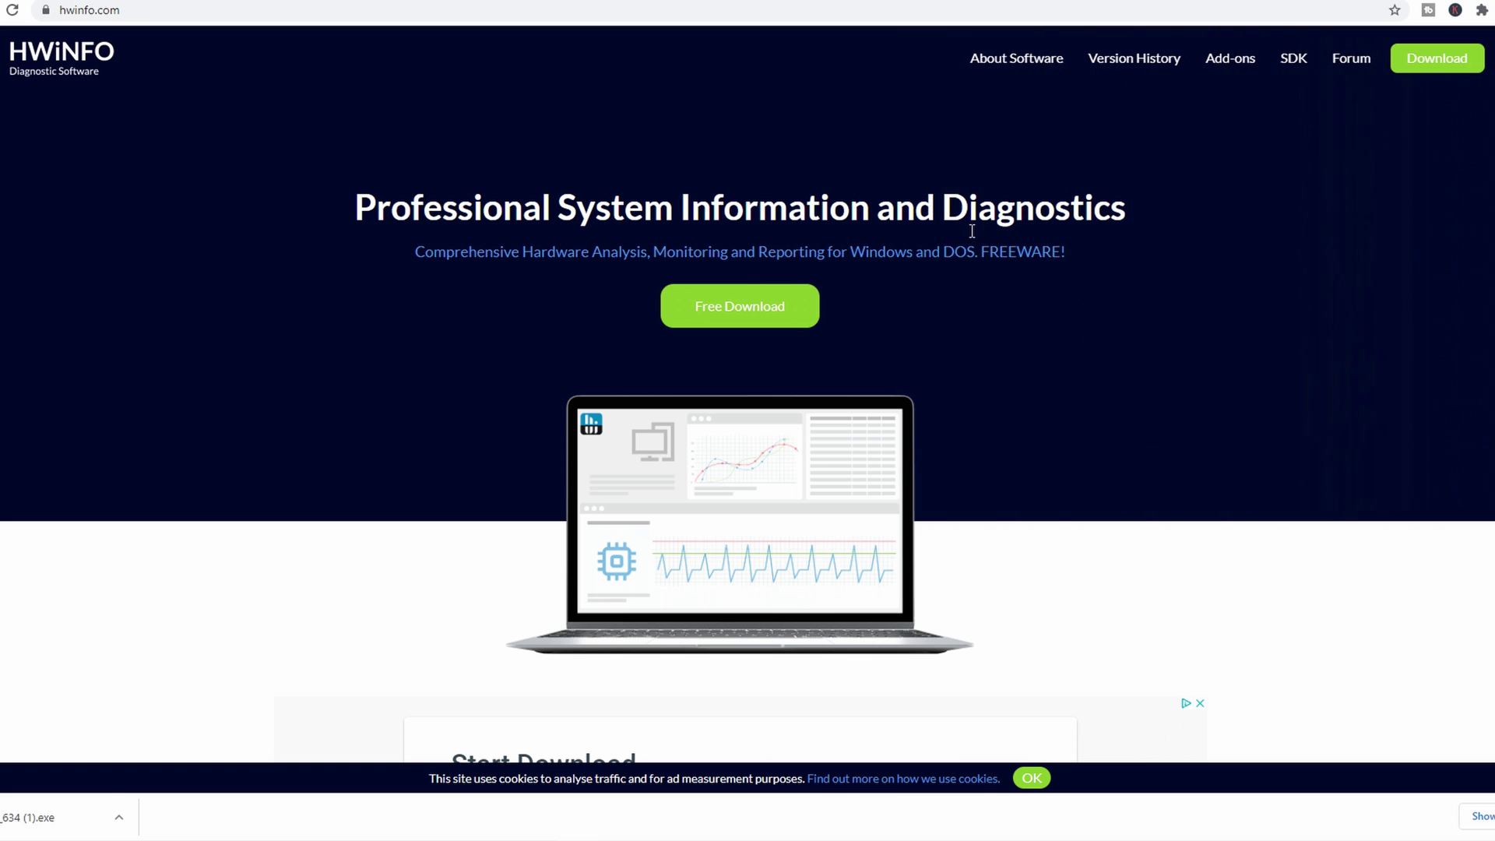
{"action": "left_click", "coordinate": [732, 312]}
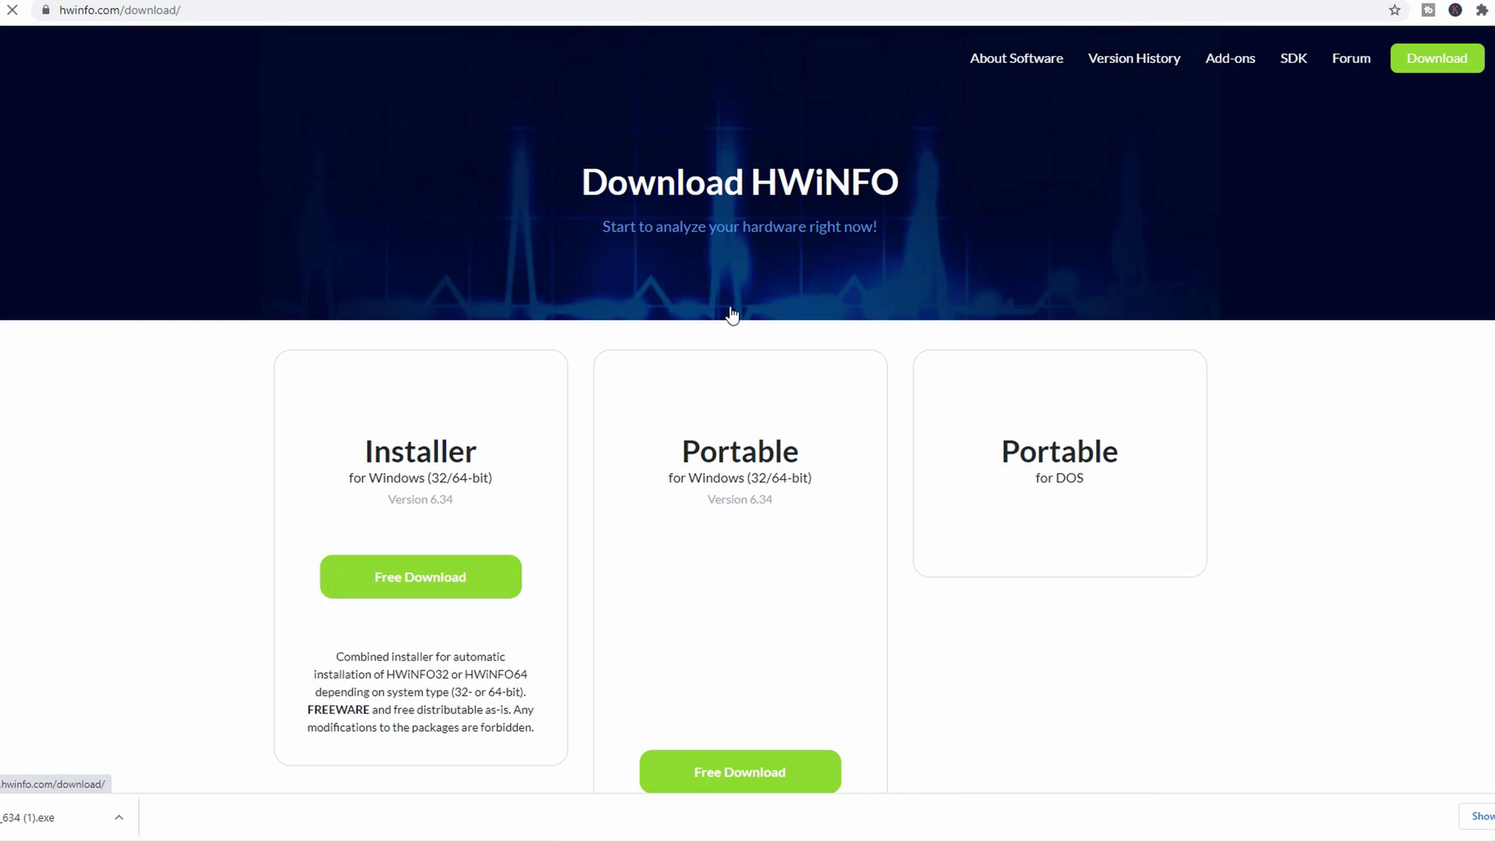
{"action": "scroll", "coordinate": [526, 399], "scroll_direction": "down", "scroll_amount": 4}
{"action": "mouse_move", "coordinate": [458, 438]}
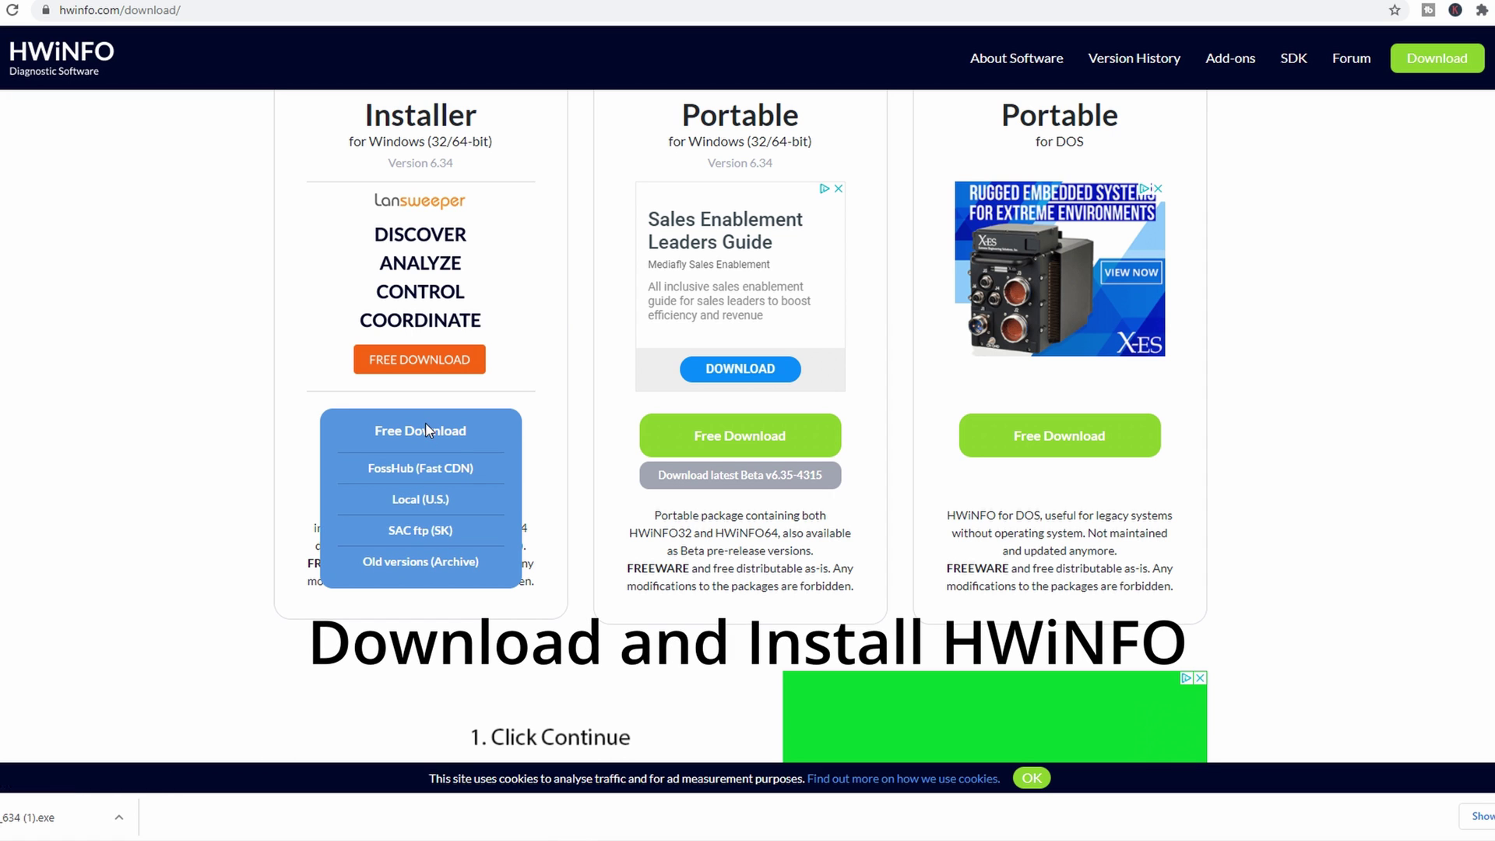
{"action": "left_click", "coordinate": [427, 499]}
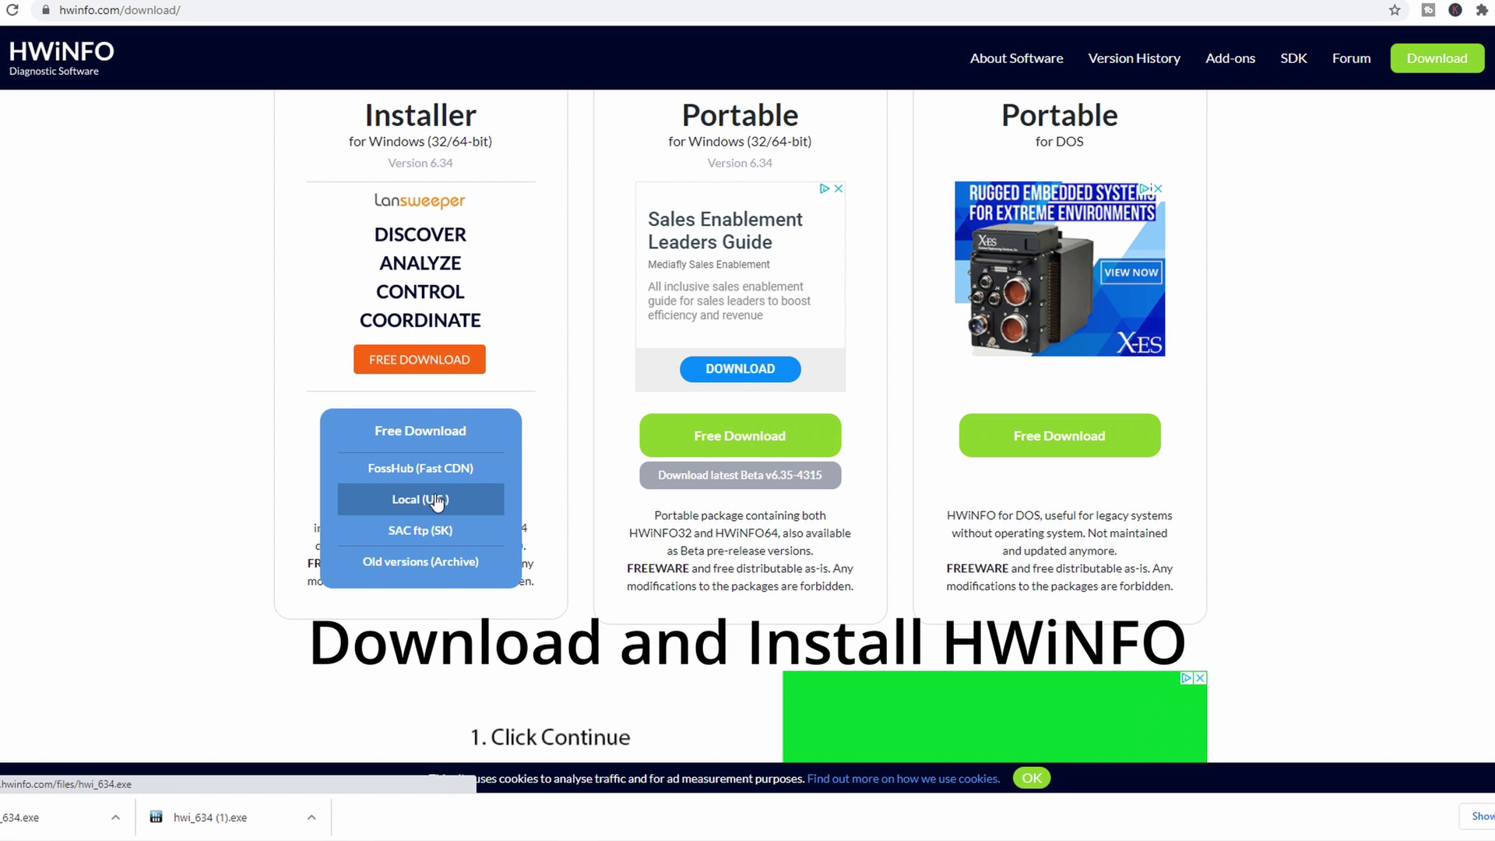
- Run hwi_634.exe and confirm the AMD B450 chipset on the ASUS ROG STRIX B450-F GAMING motherboard
{"action": "left_click", "coordinate": [119, 818]}
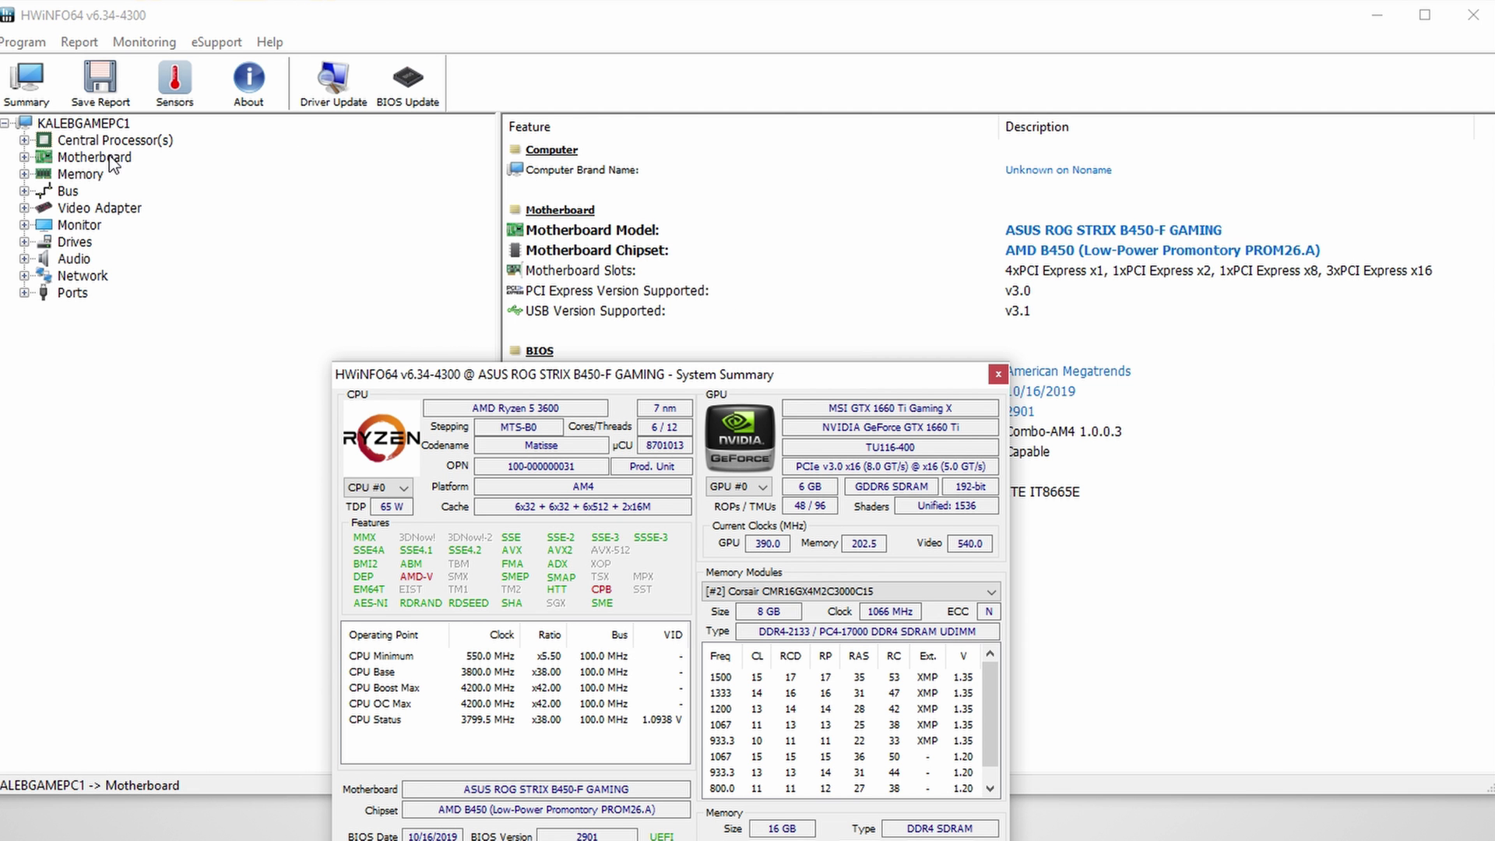
{"action": "left_click", "coordinate": [110, 159]}
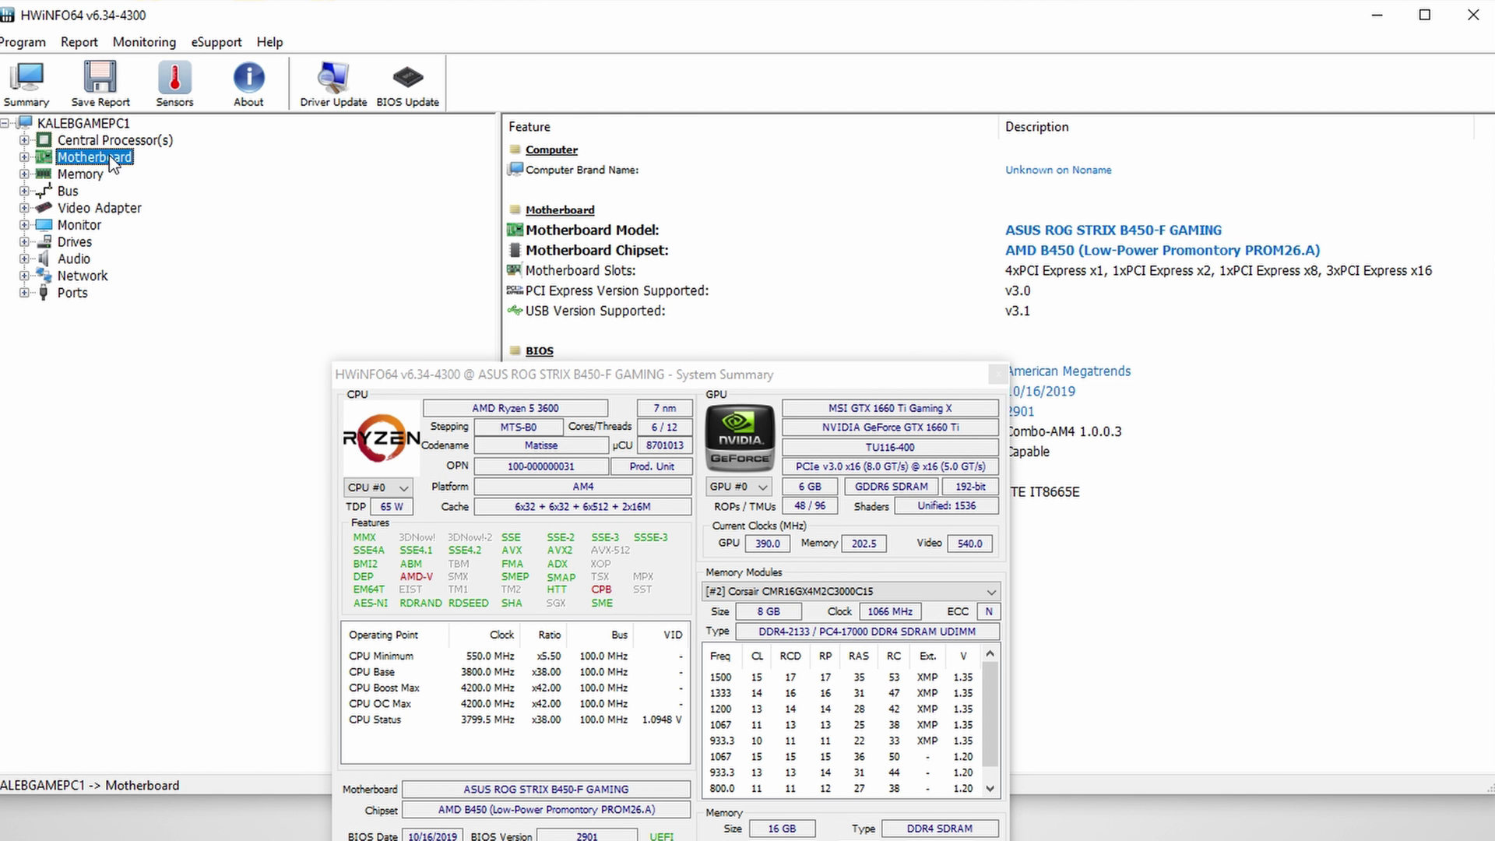
{"action": "left_click", "coordinate": [557, 252]}
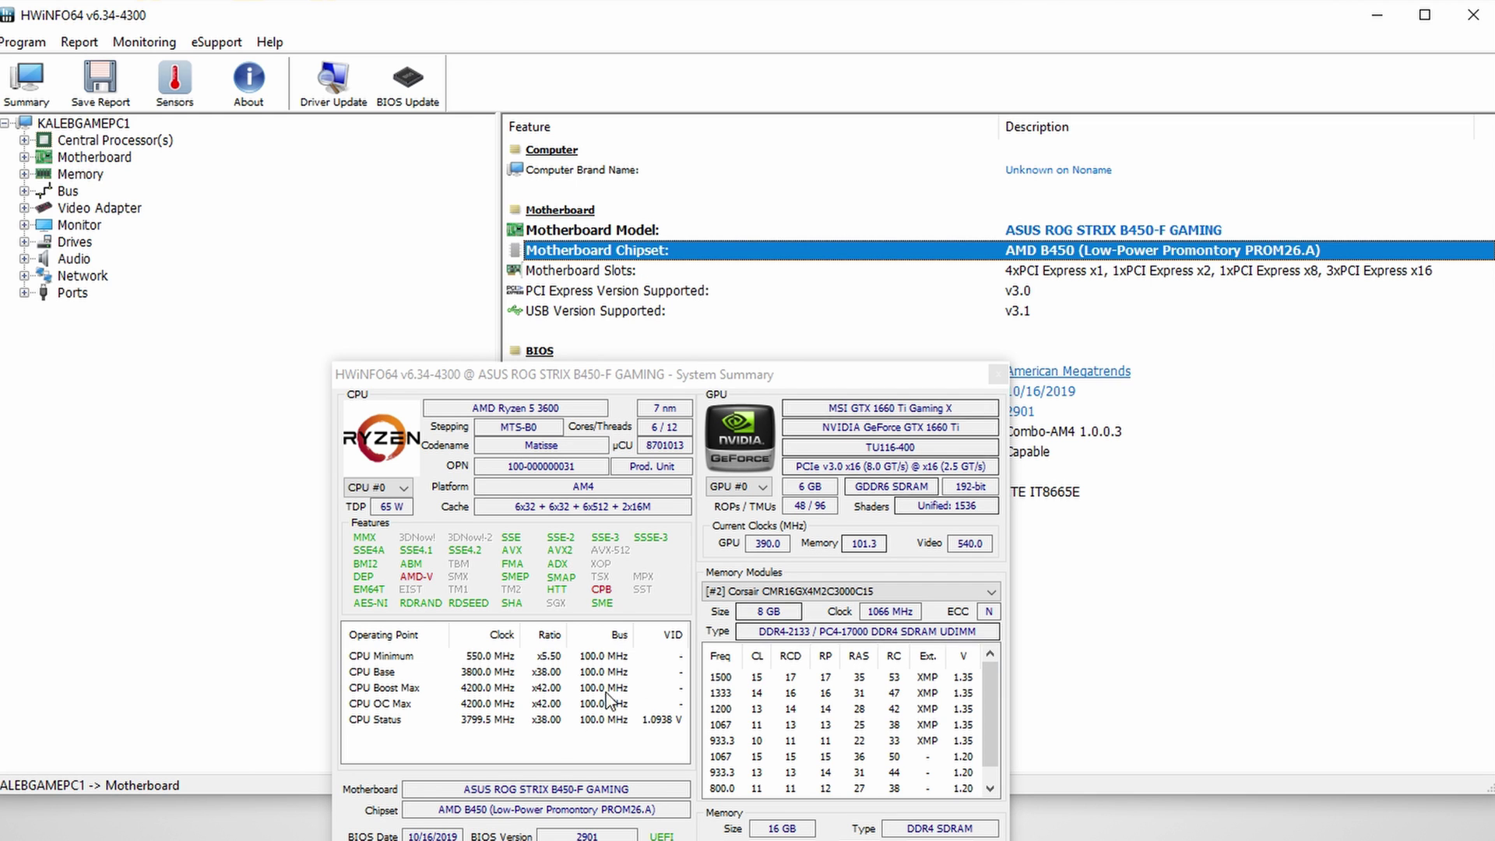
{"action": "left_click_drag", "start_coordinate": [629, 386], "coordinate": [630, 200]}
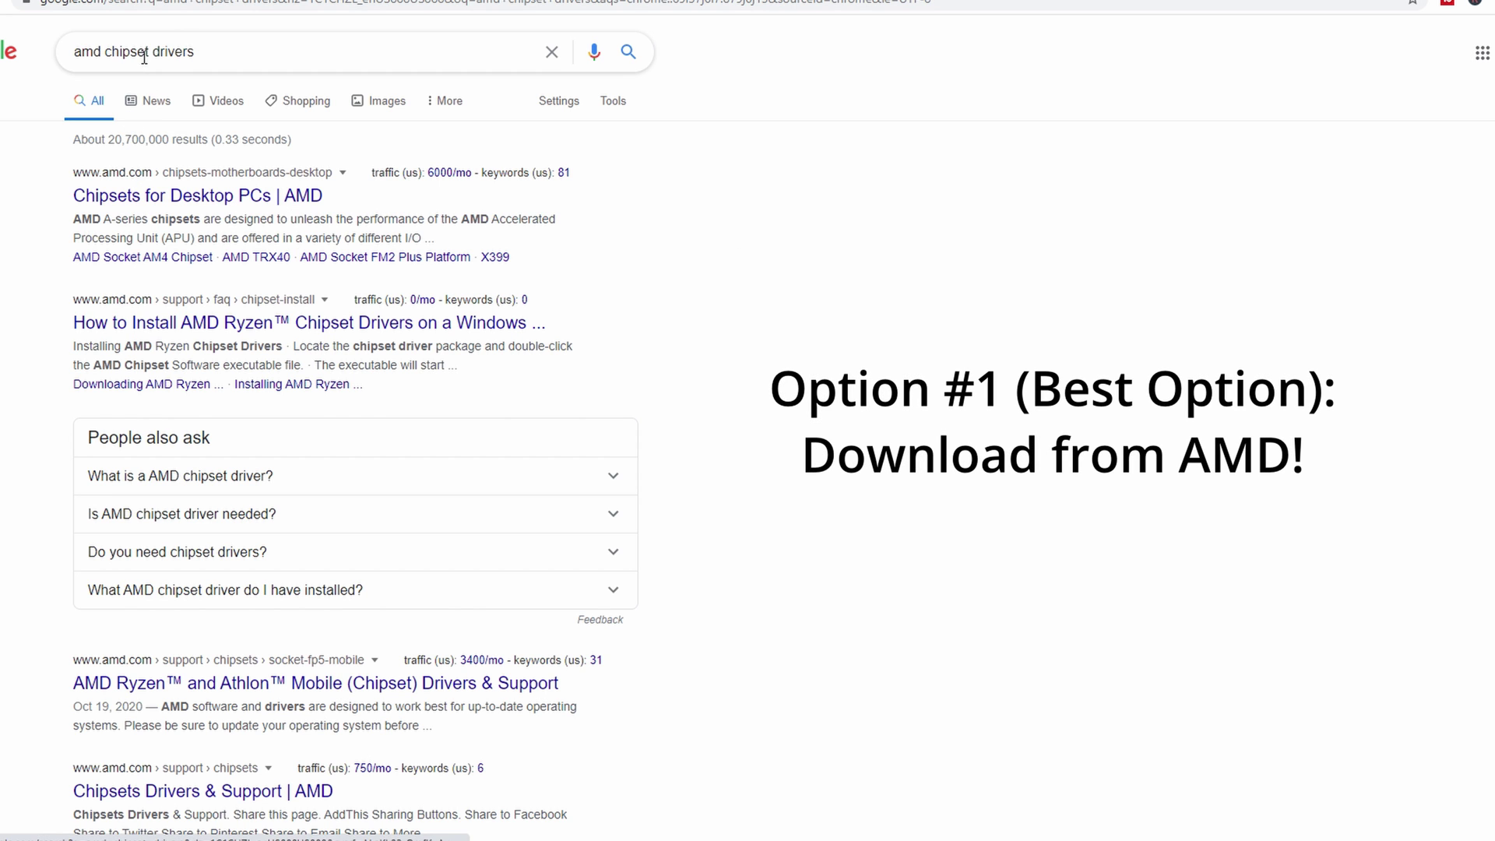
- On AMD's Drivers and Support page, select Chipsets, AMD Socket AM4 and B450
{"action": "left_click", "coordinate": [158, 197]}
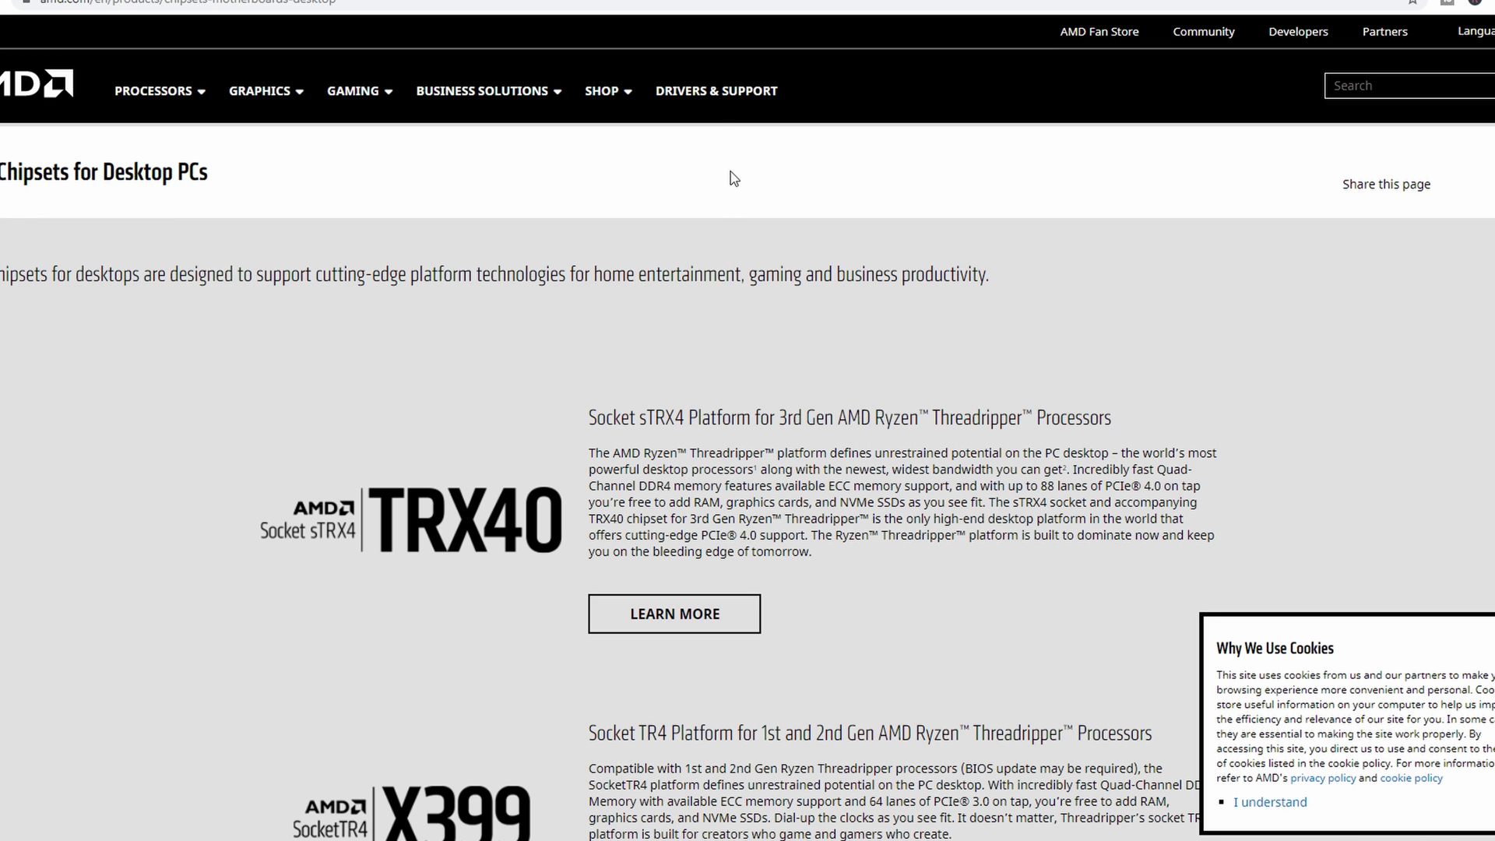
{"action": "left_click", "coordinate": [715, 98]}
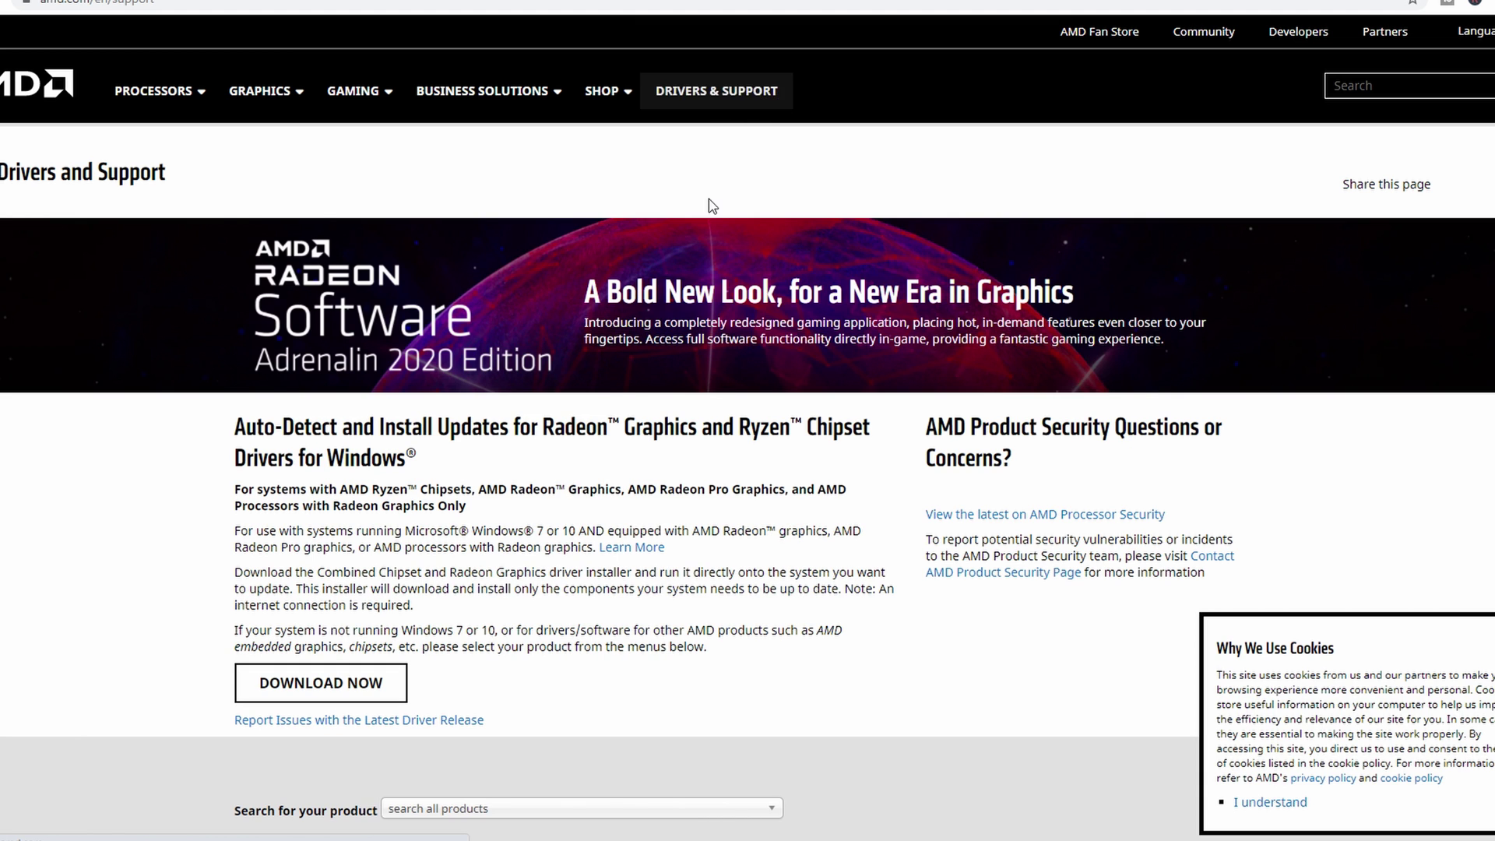
{"action": "scroll", "coordinate": [709, 227], "scroll_direction": "down", "scroll_amount": 7}
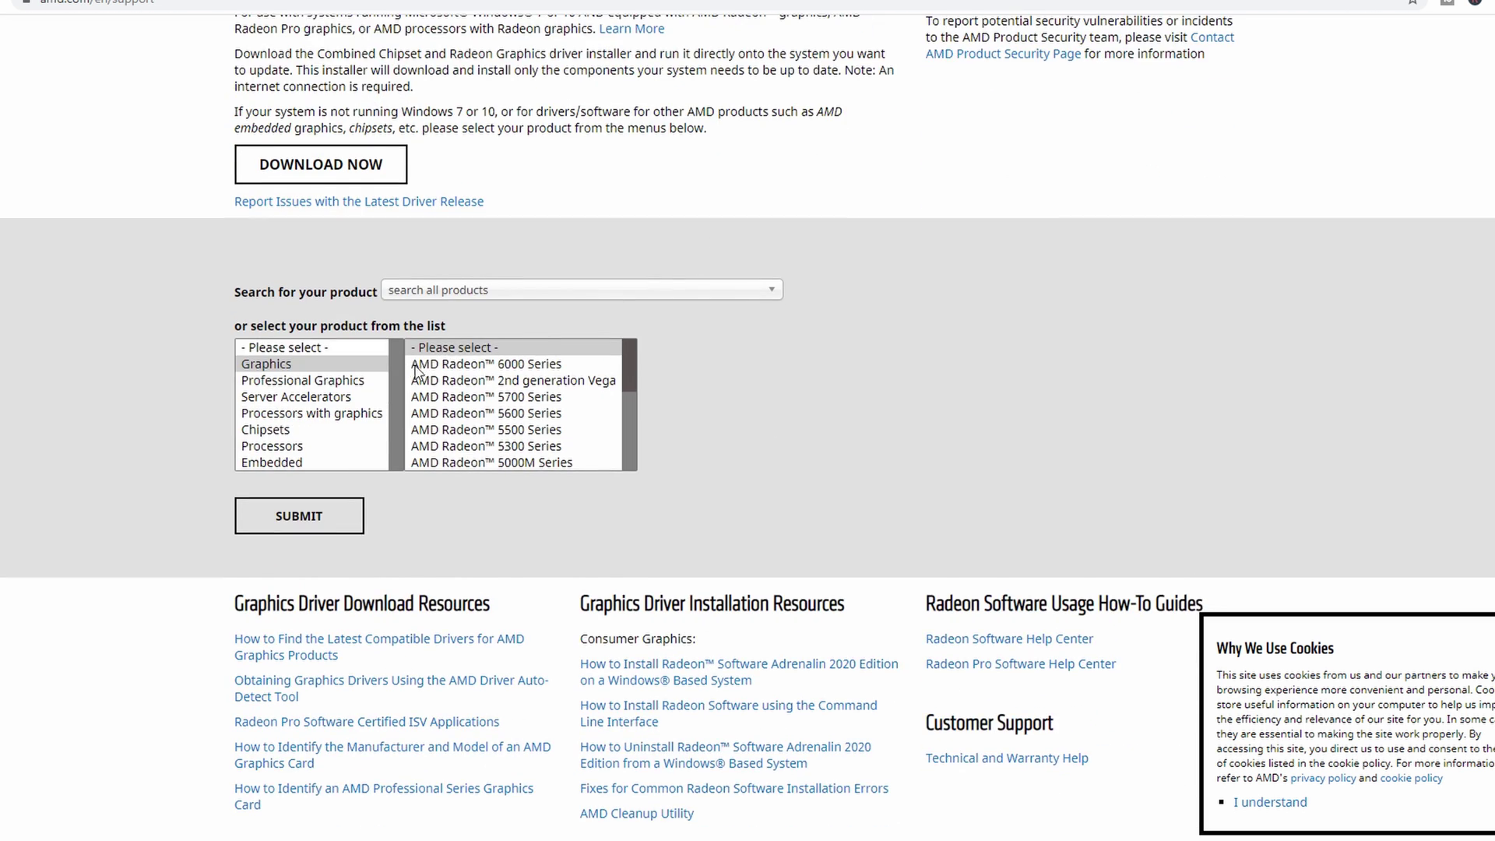
{"action": "left_click", "coordinate": [268, 430]}
{"action": "scroll", "coordinate": [289, 354], "scroll_direction": "down", "scroll_amount": 1}
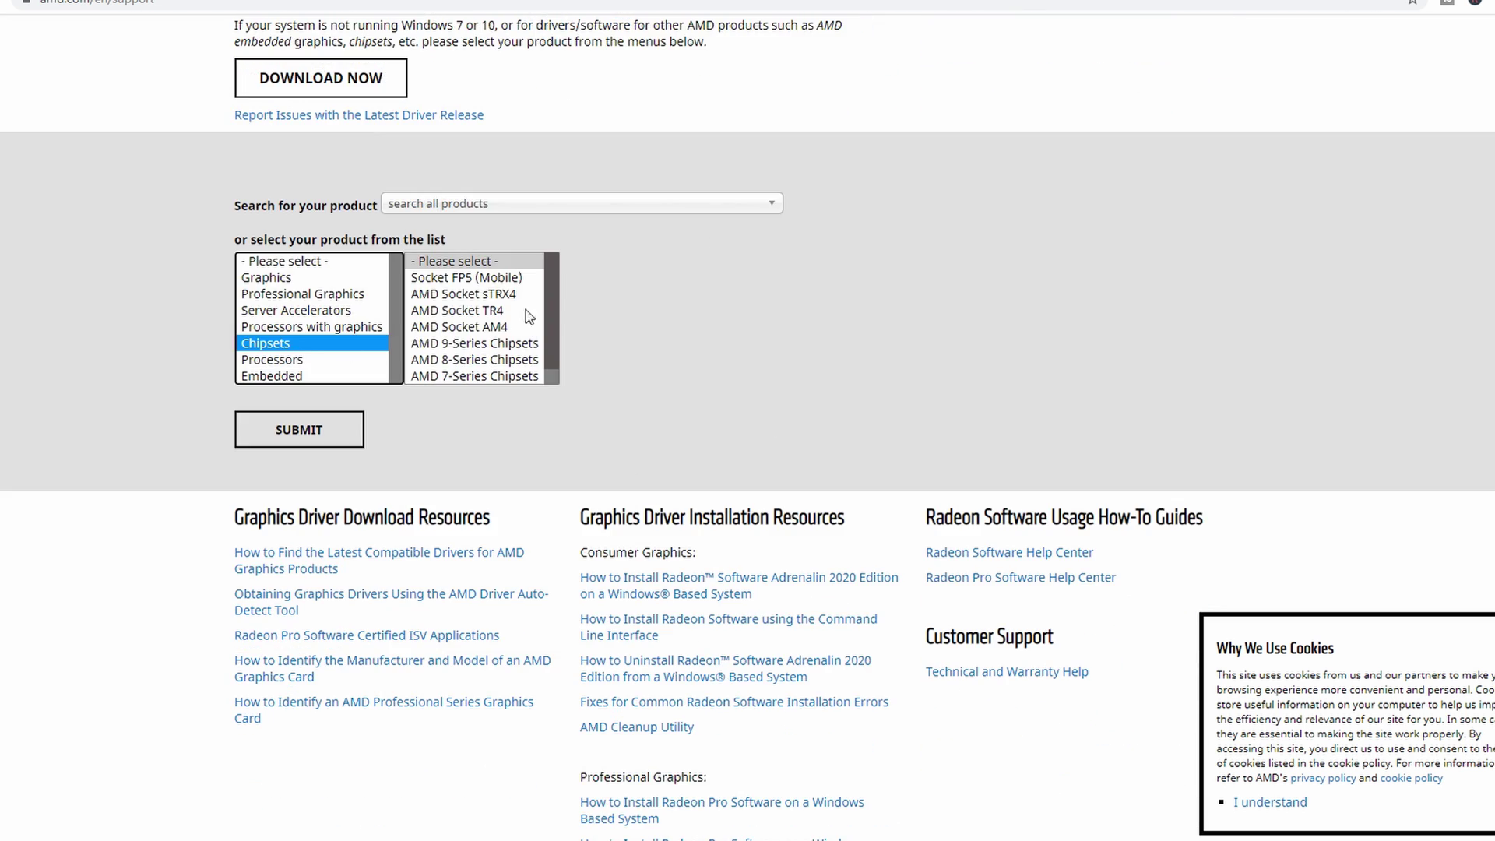
{"action": "mouse_move", "coordinate": [549, 293]}
{"action": "left_mouse_down"}
{"action": "mouse_move", "coordinate": [548, 321]}
{"action": "mouse_move", "coordinate": [549, 278]}
{"action": "mouse_move", "coordinate": [551, 316]}
{"action": "left_mouse_up"}
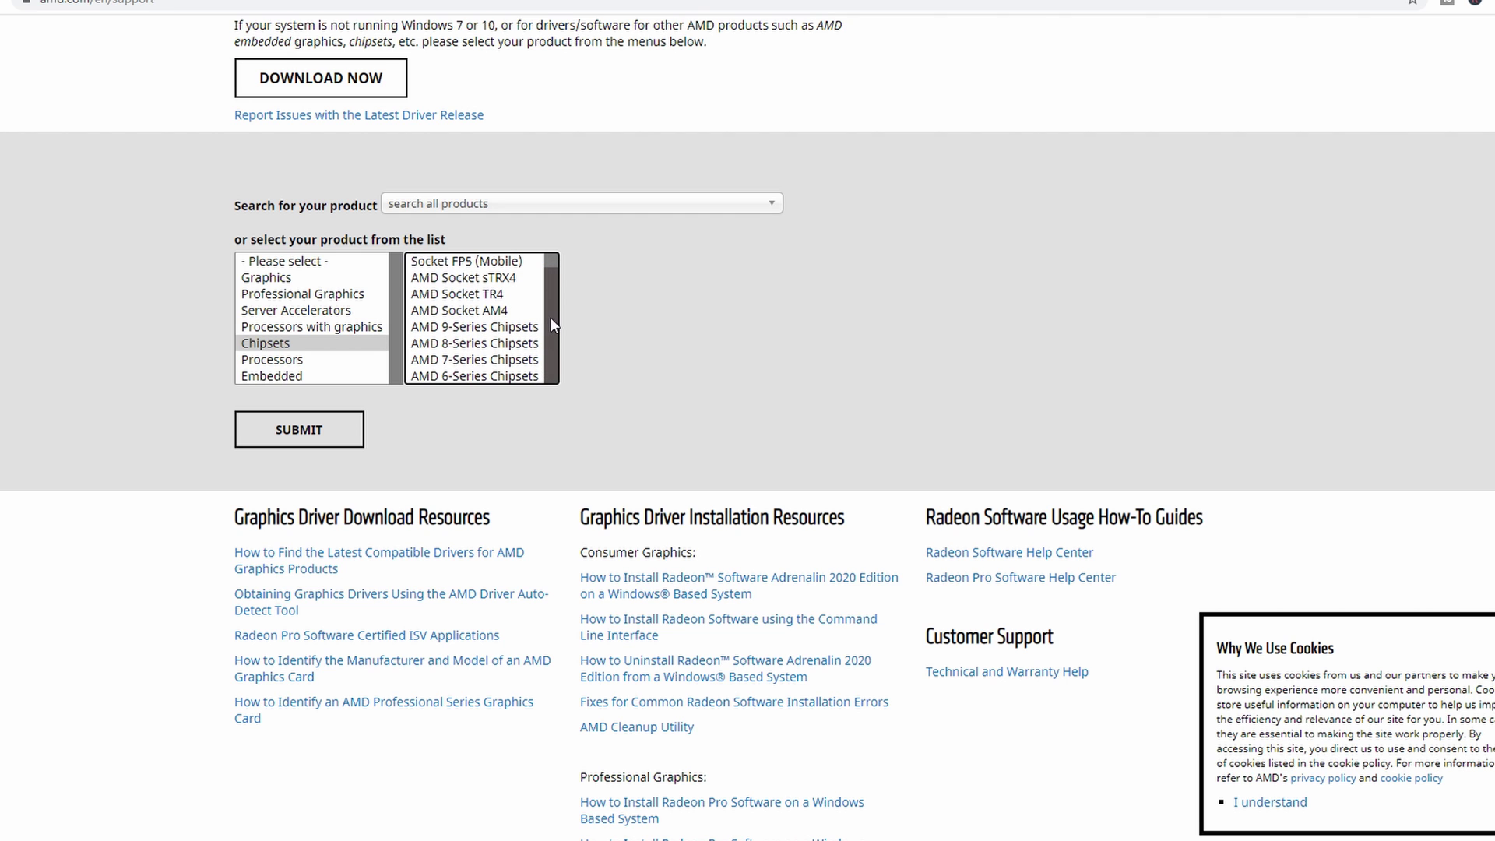
{"action": "left_click", "coordinate": [477, 315]}
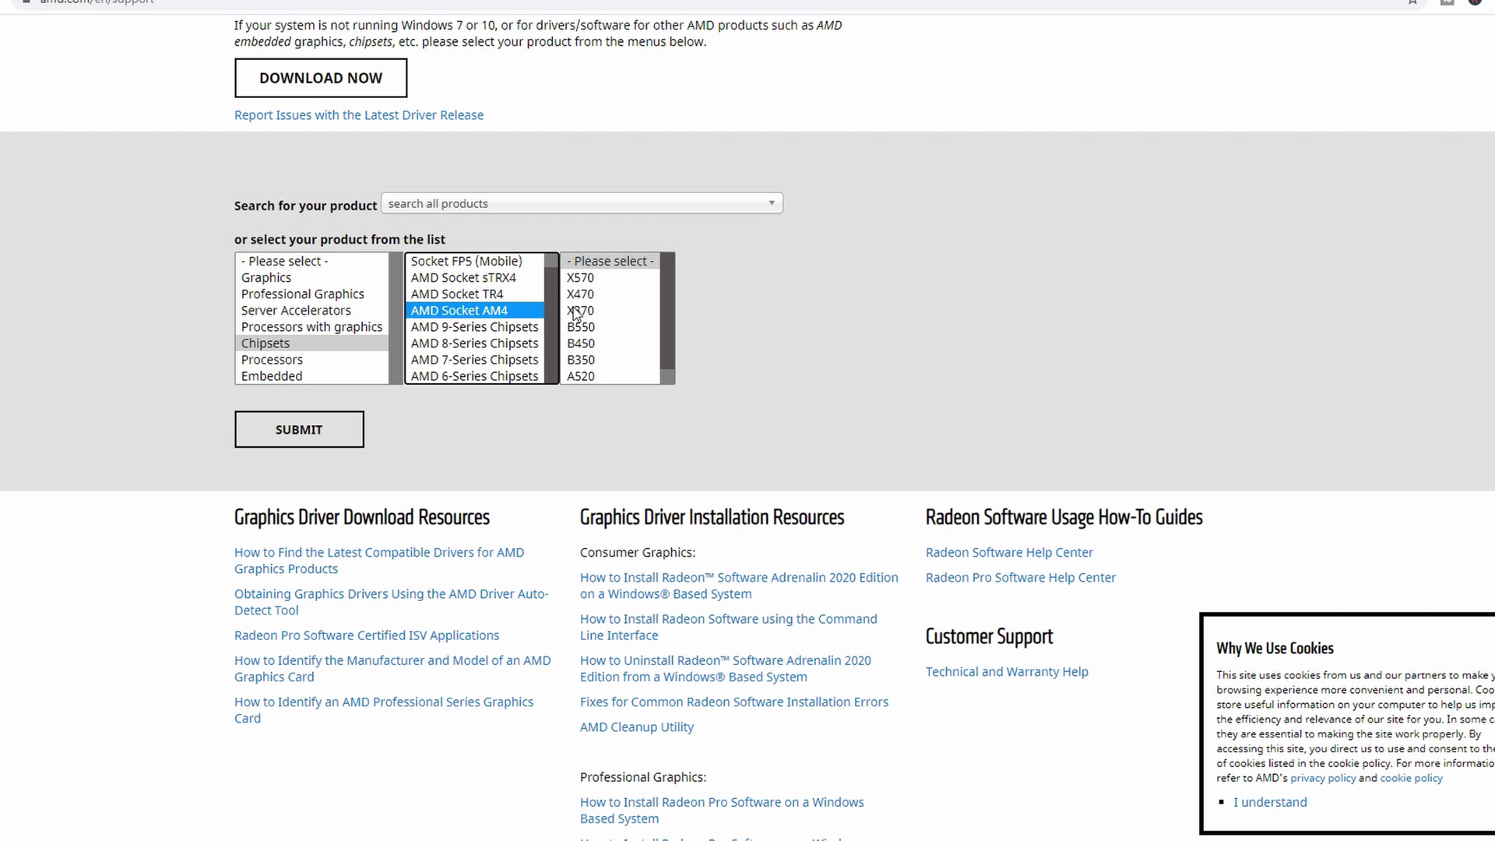
{"action": "left_click_drag", "start_coordinate": [667, 281], "coordinate": [665, 296]}
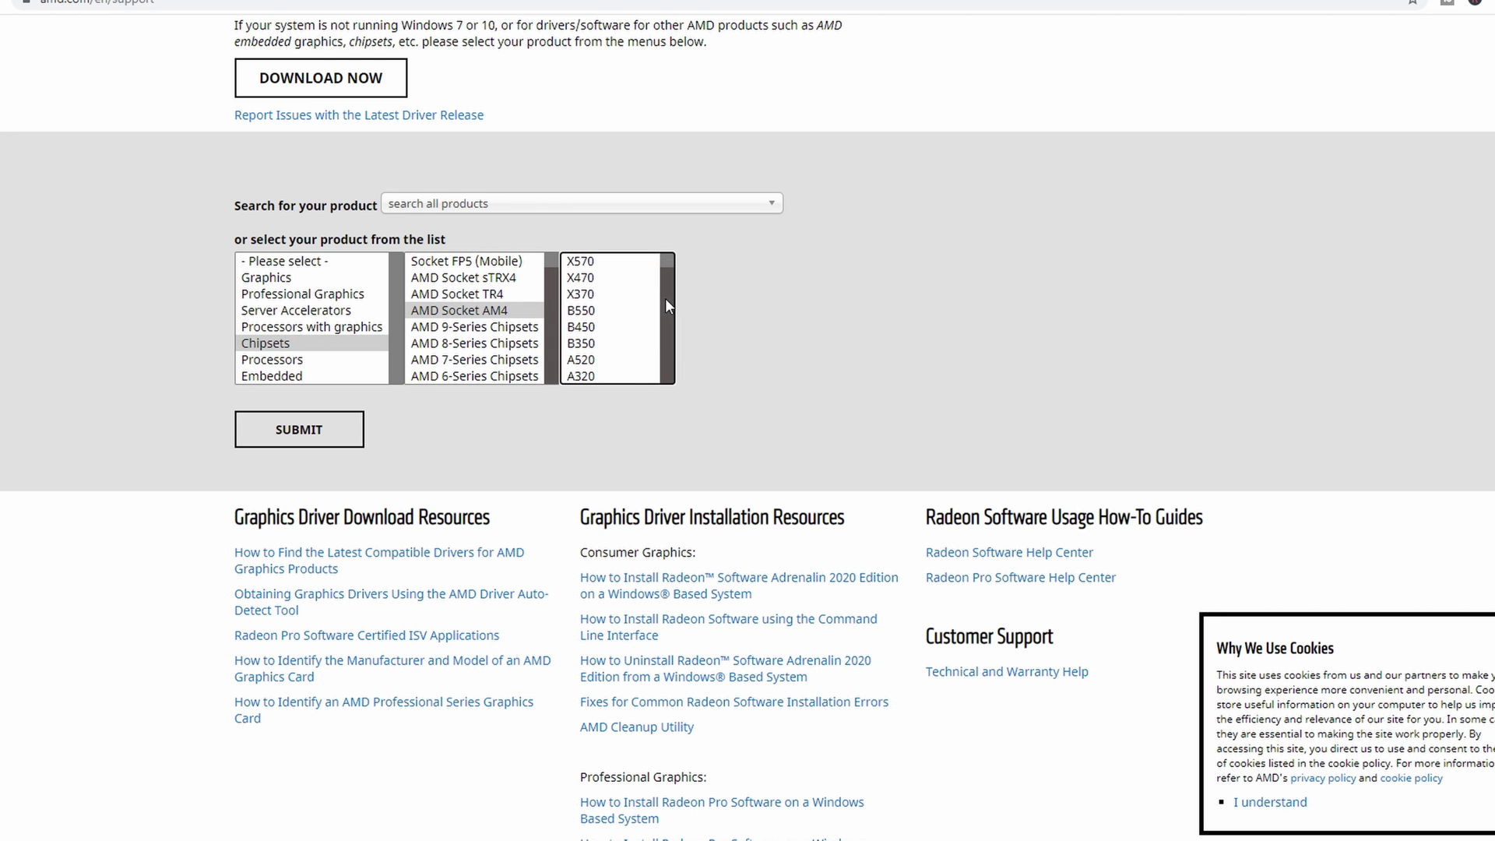
{"action": "left_click", "coordinate": [589, 333]}
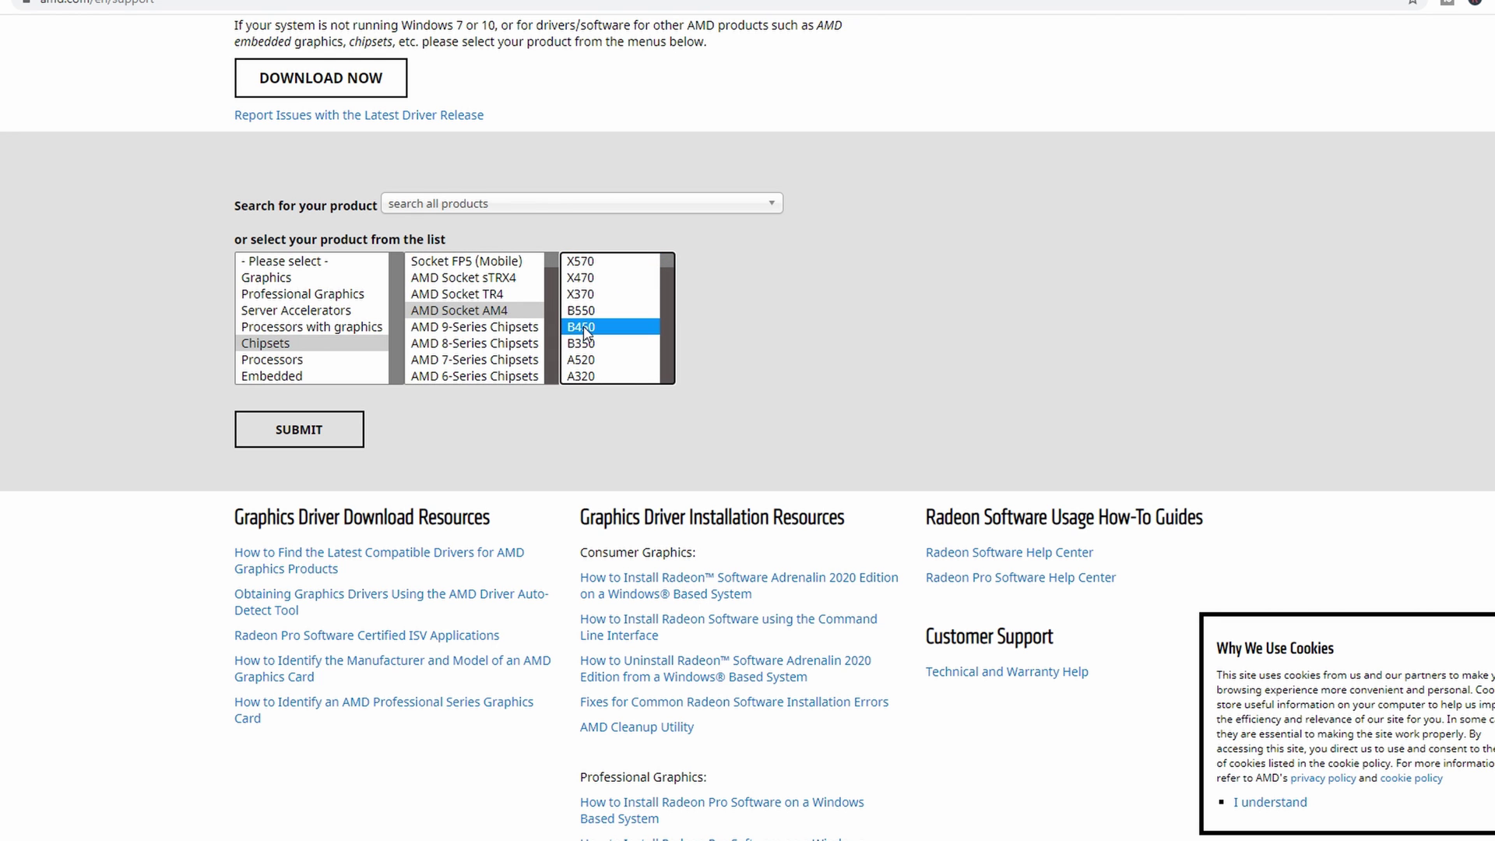
- Download the Windows 10 64-bit AMD Chipset Drivers 2.10.13.408 and launch the installer
{"action": "left_click", "coordinate": [333, 428]}
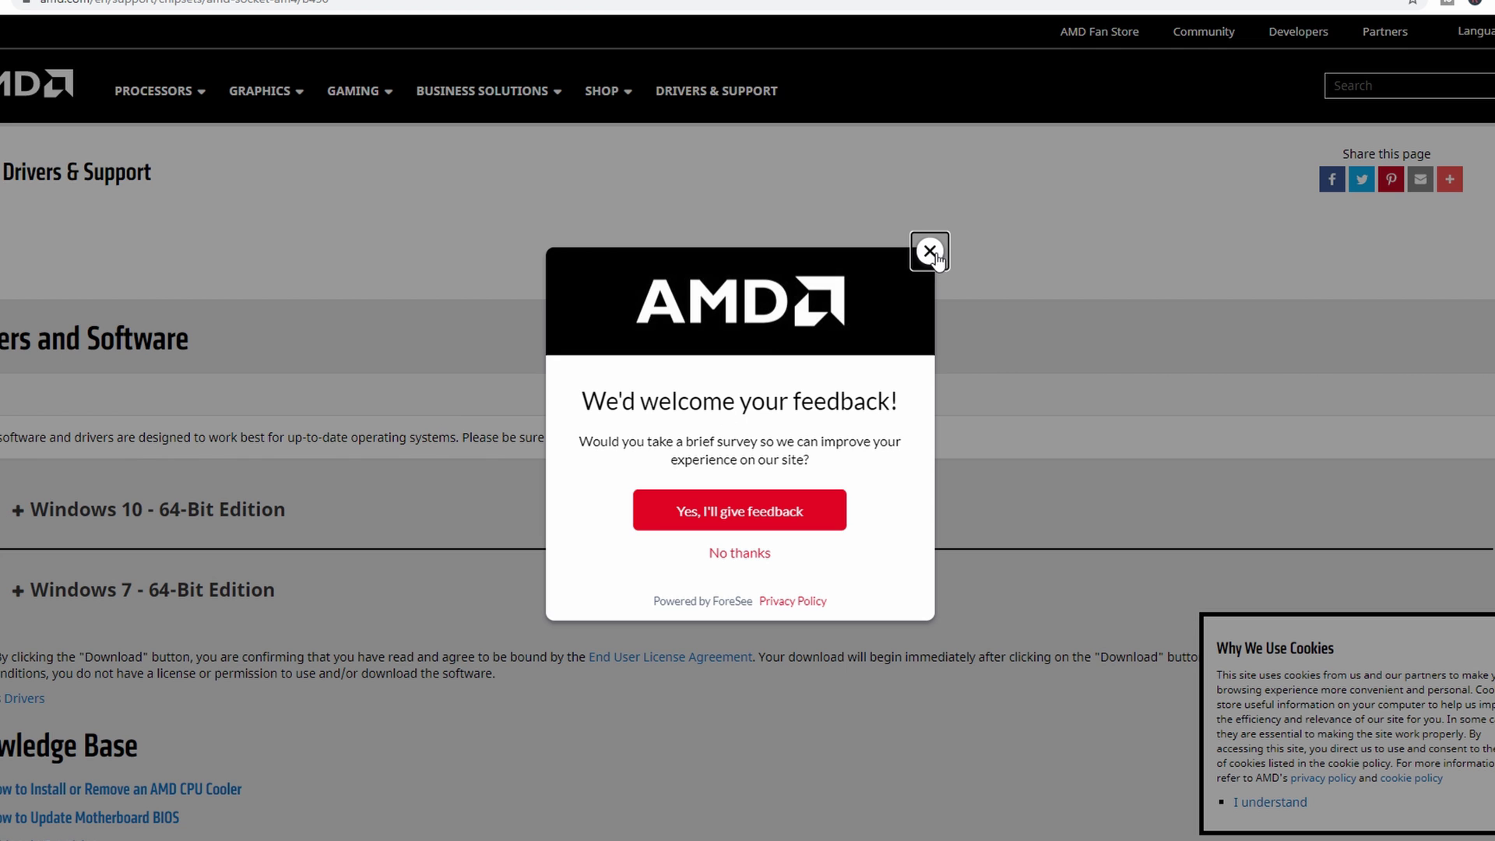
{"action": "left_click", "coordinate": [931, 252]}
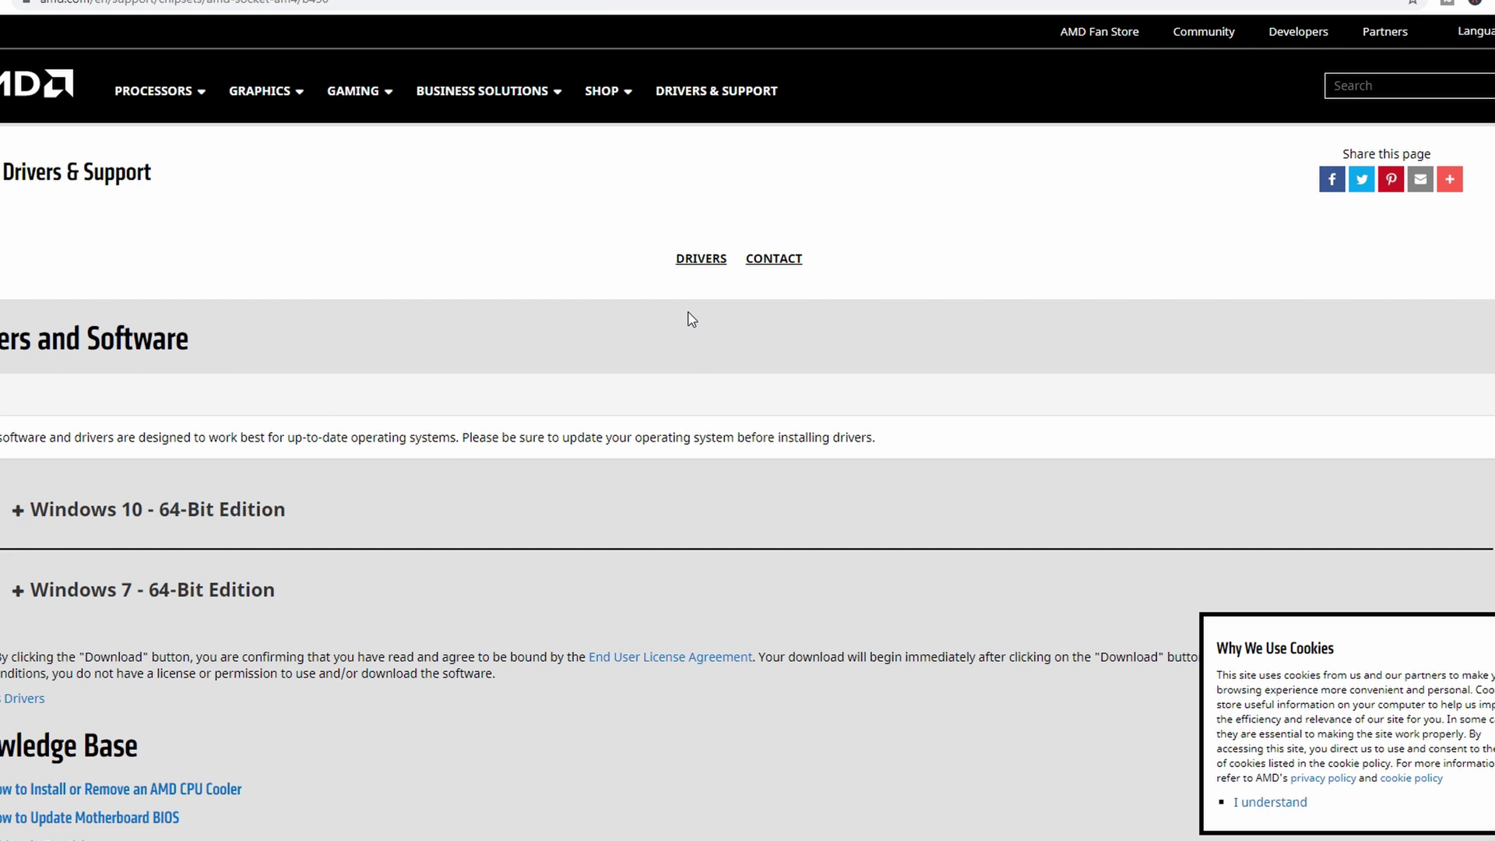
{"action": "scroll", "coordinate": [689, 319], "scroll_direction": "down", "scroll_amount": 2}
{"action": "left_click", "coordinate": [31, 345]}
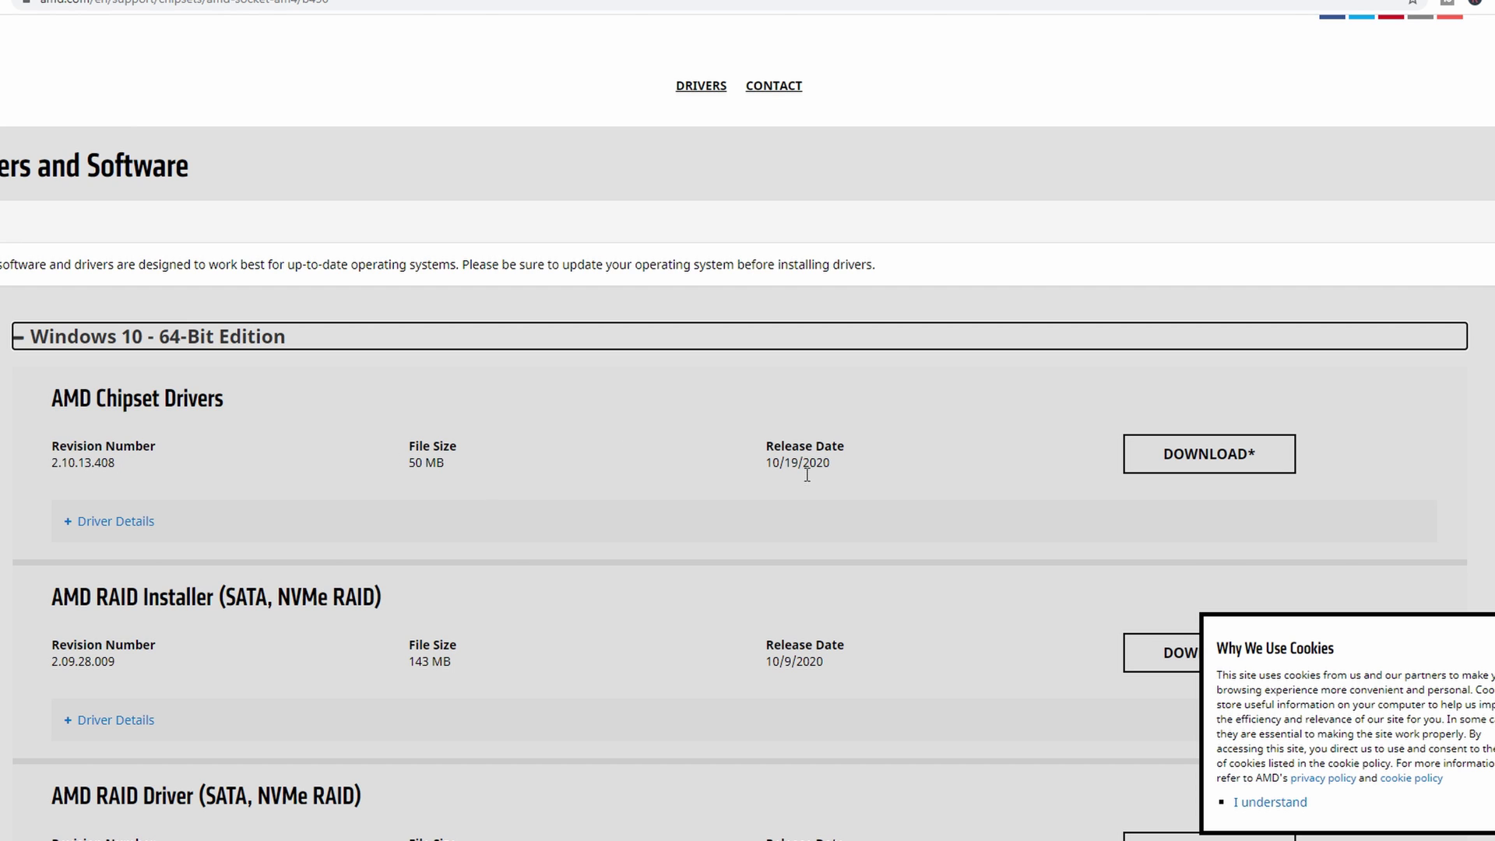
{"action": "left_click", "coordinate": [1158, 467]}
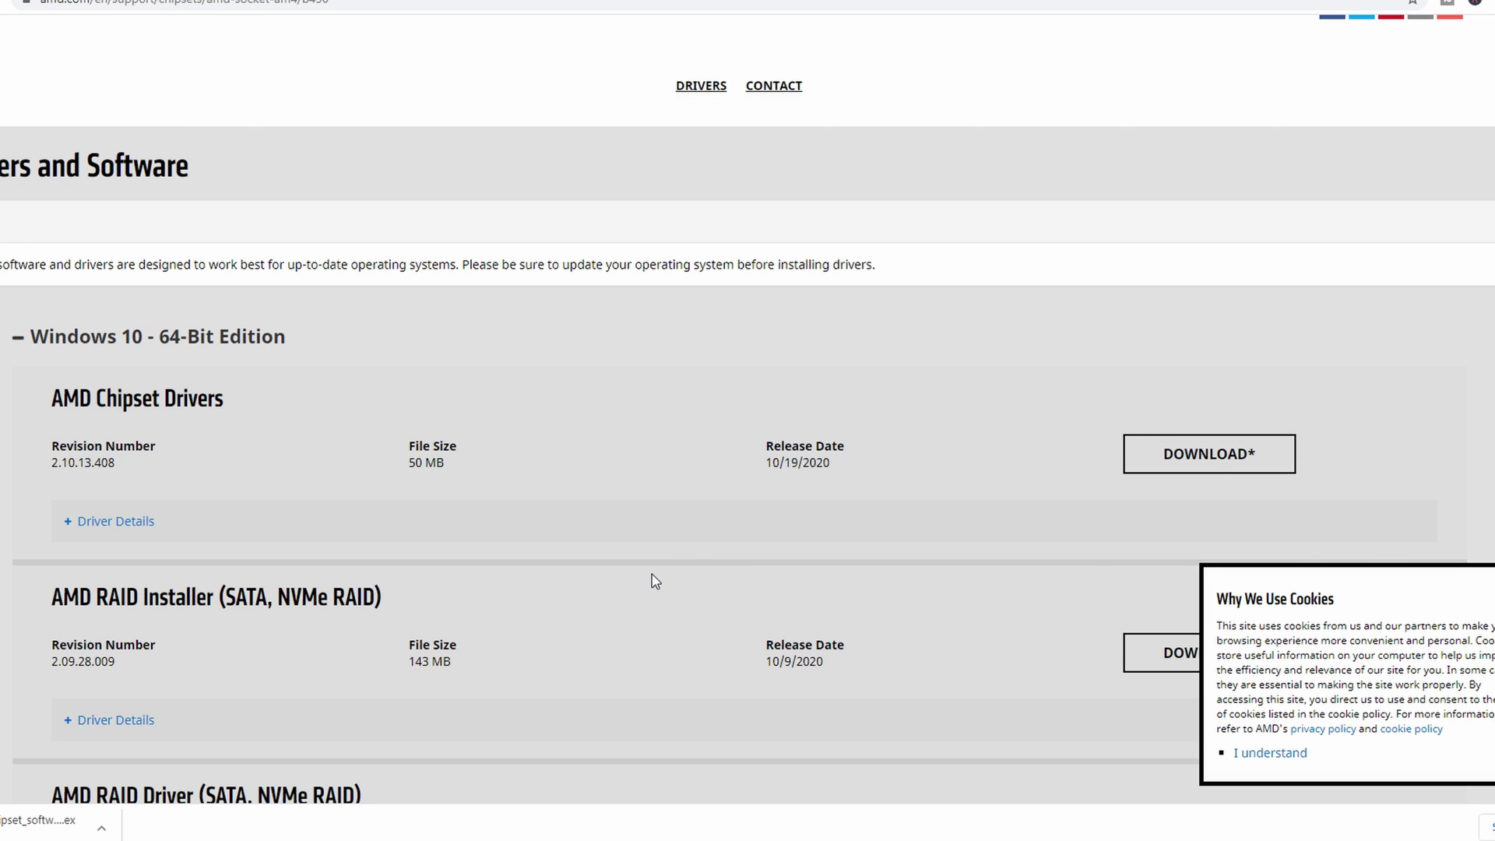
{"action": "left_click", "coordinate": [47, 814]}
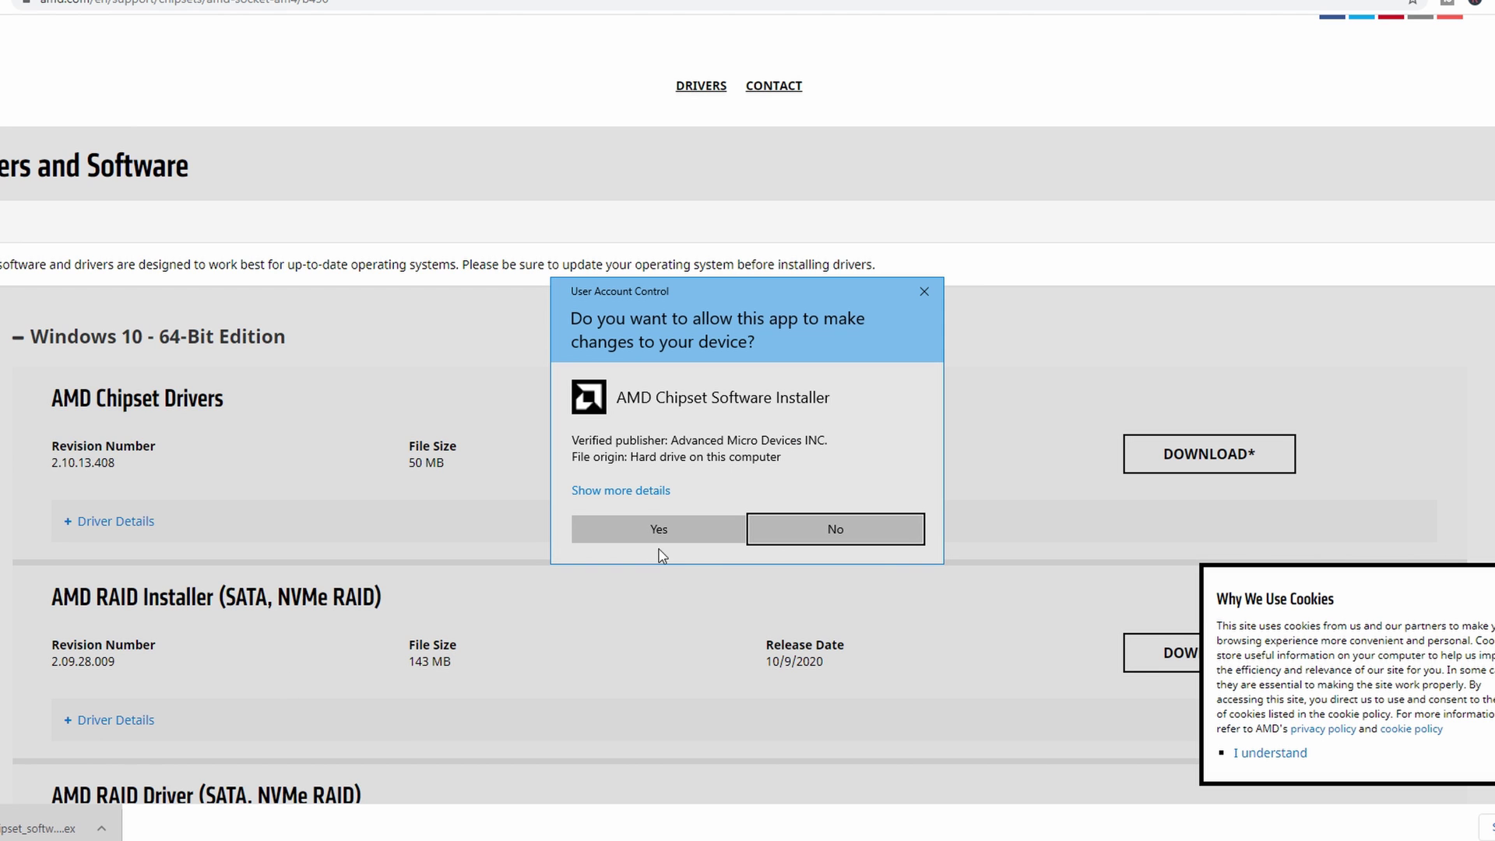
- Allow the AMD Chipset Software Installer to run and install all the listed chipset drivers
{"action": "left_click", "coordinate": [662, 532]}
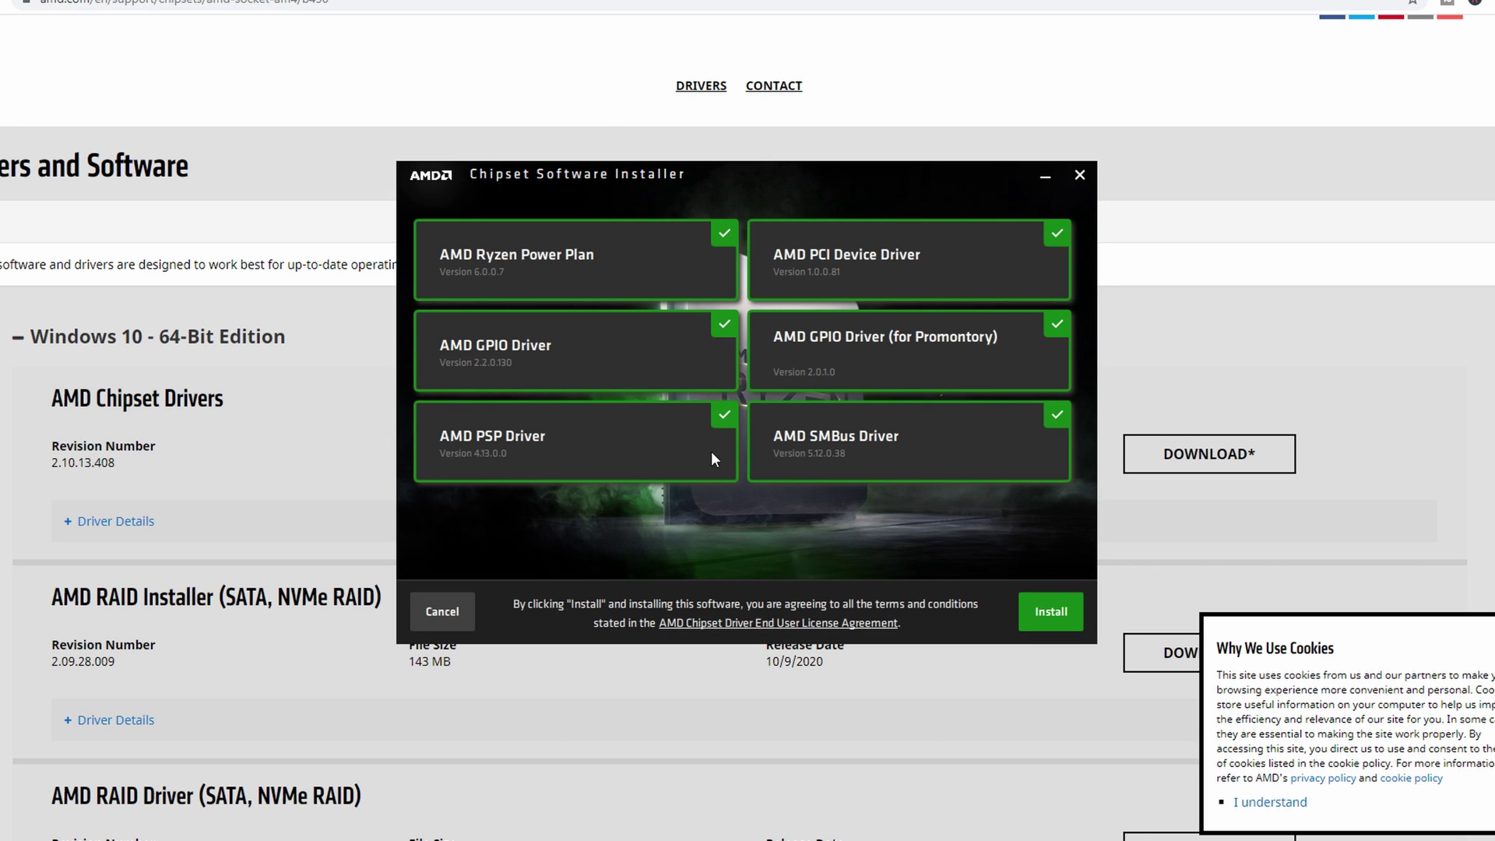
{"action": "left_click", "coordinate": [1045, 612]}
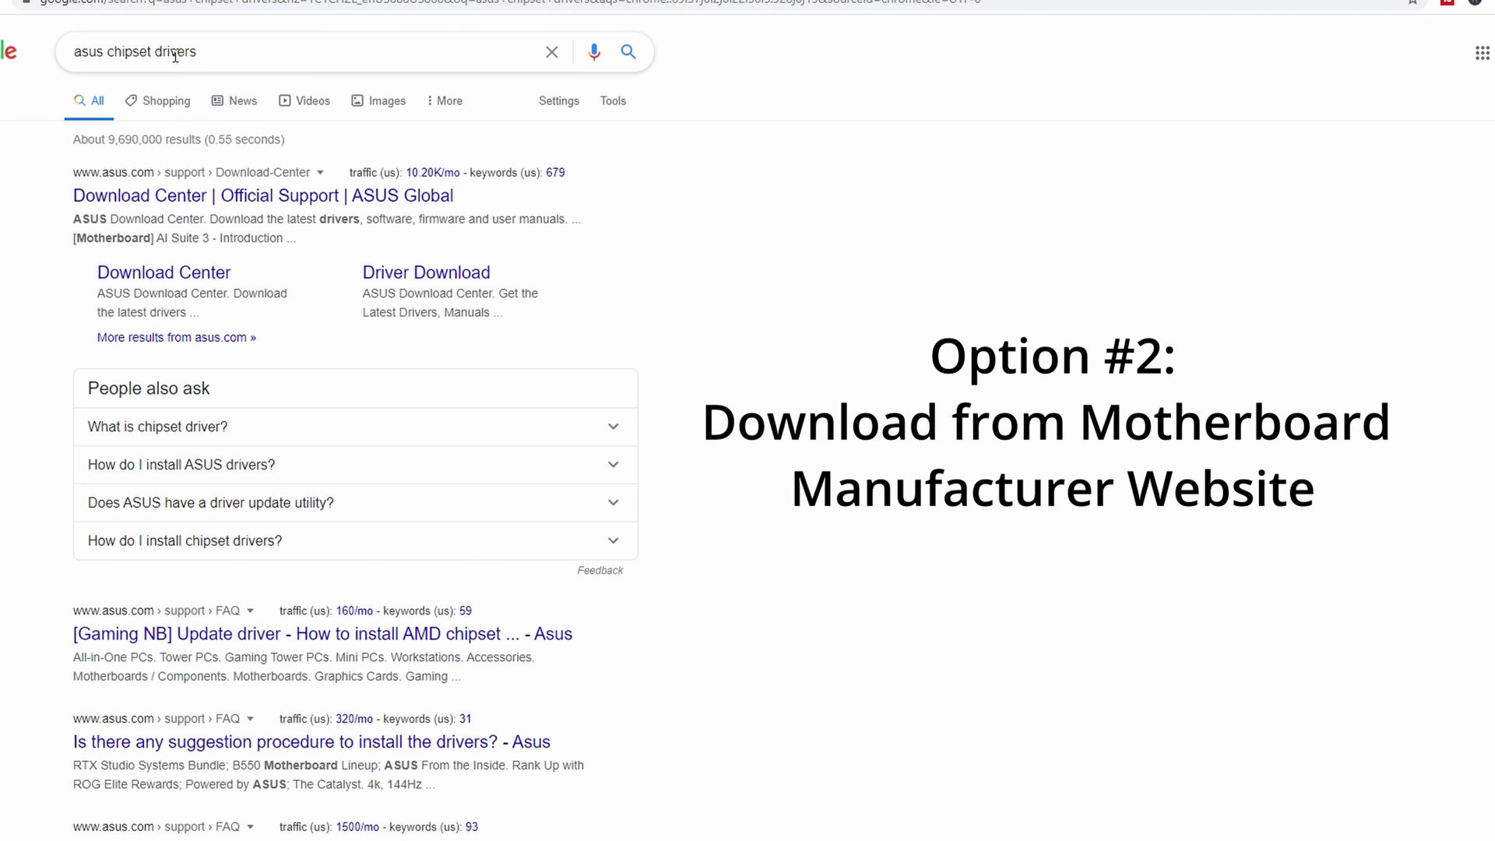
- In the ASUS Download Center, select Motherboards, AMD platform and ROG STRIX B450-F GAMING
{"action": "left_click", "coordinate": [185, 195]}
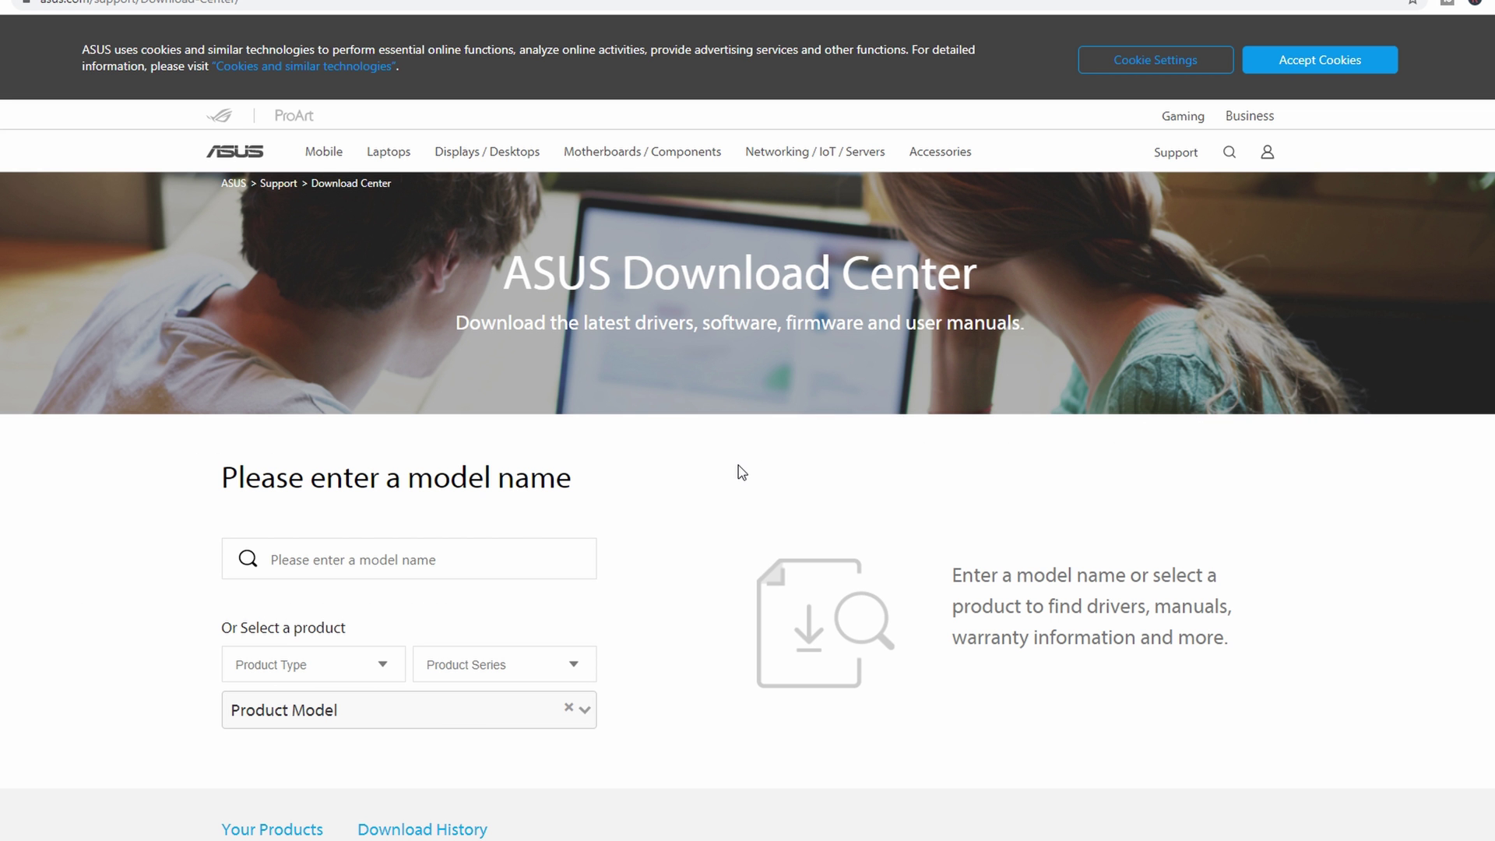
{"action": "scroll", "coordinate": [738, 474], "scroll_direction": "down", "scroll_amount": 2}
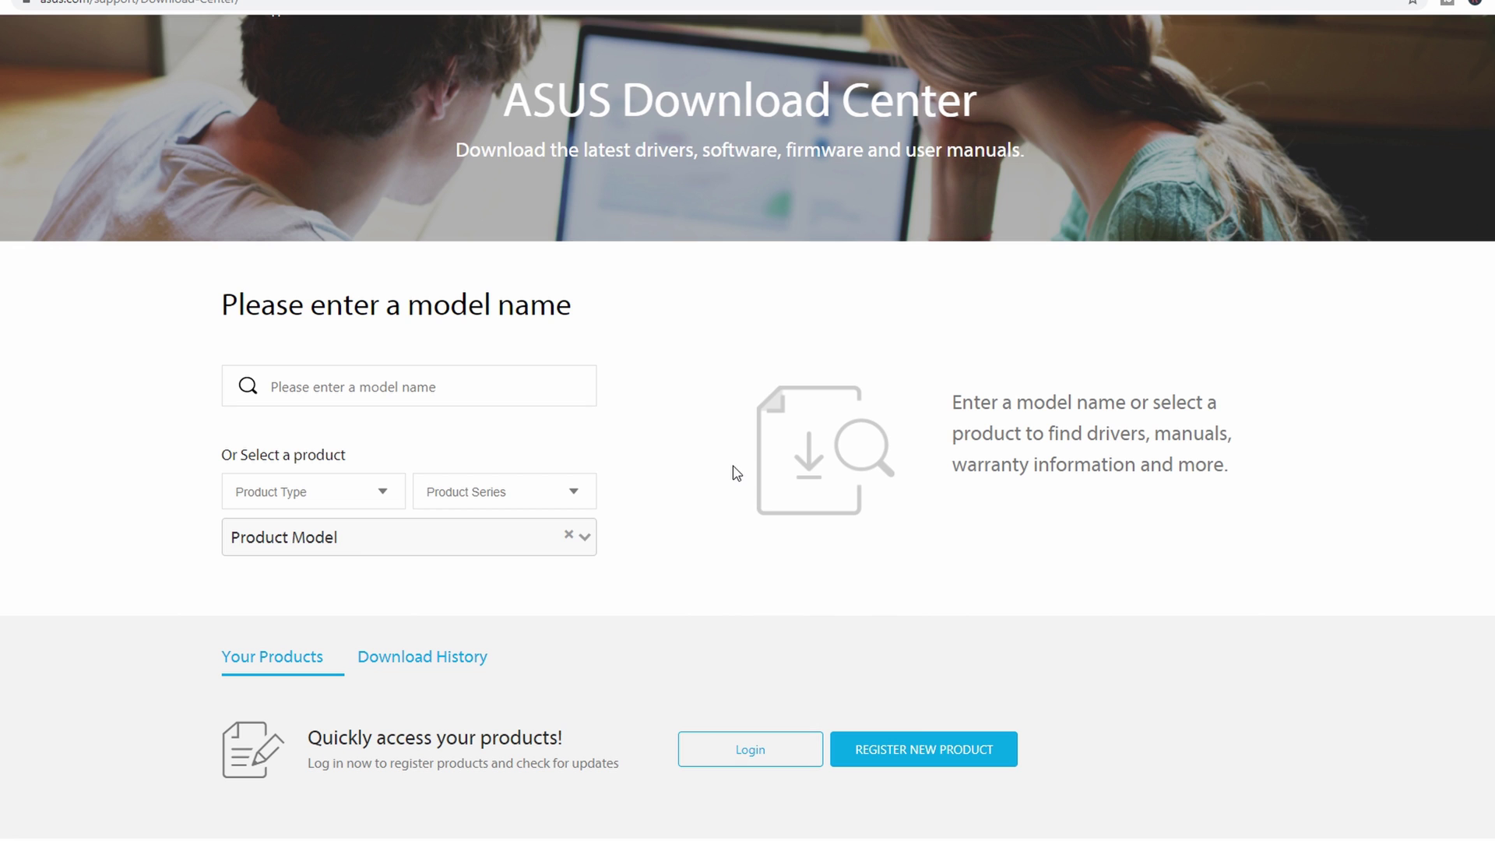
{"action": "left_click", "coordinate": [387, 497]}
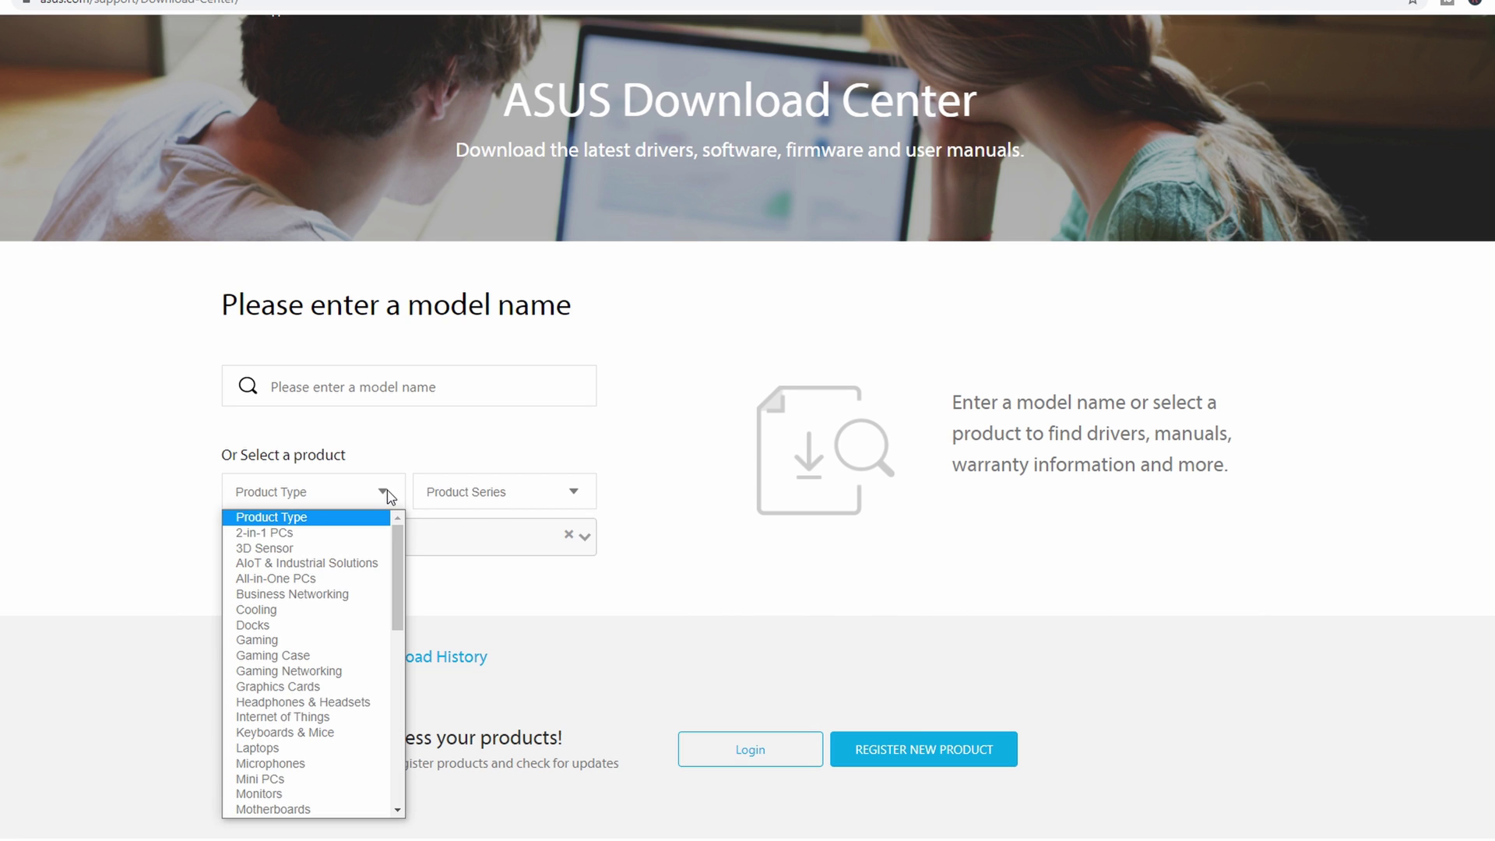
{"action": "left_click", "coordinate": [309, 810]}
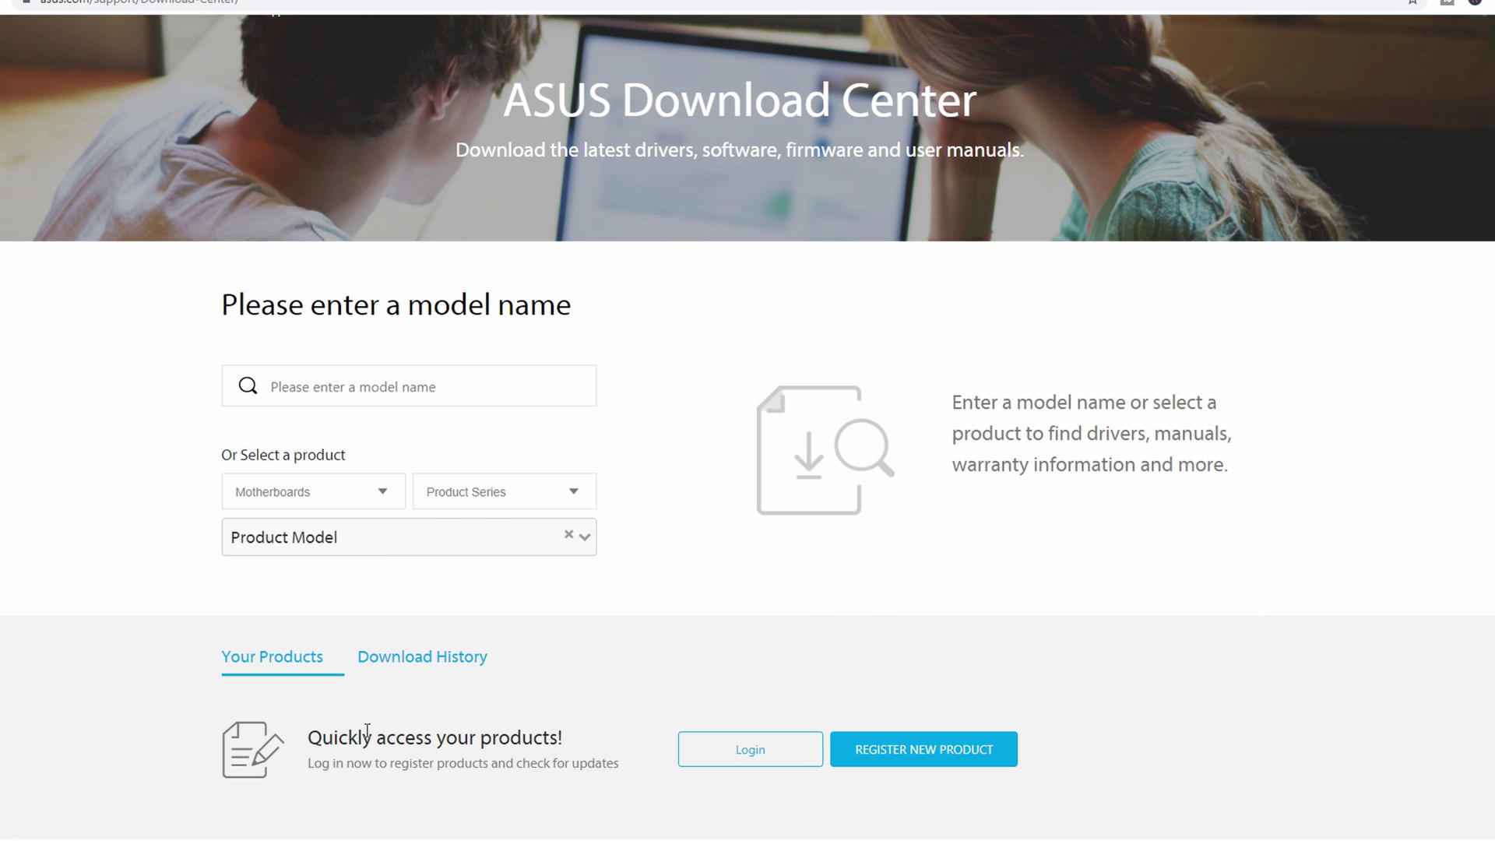
{"action": "left_click", "coordinate": [488, 494]}
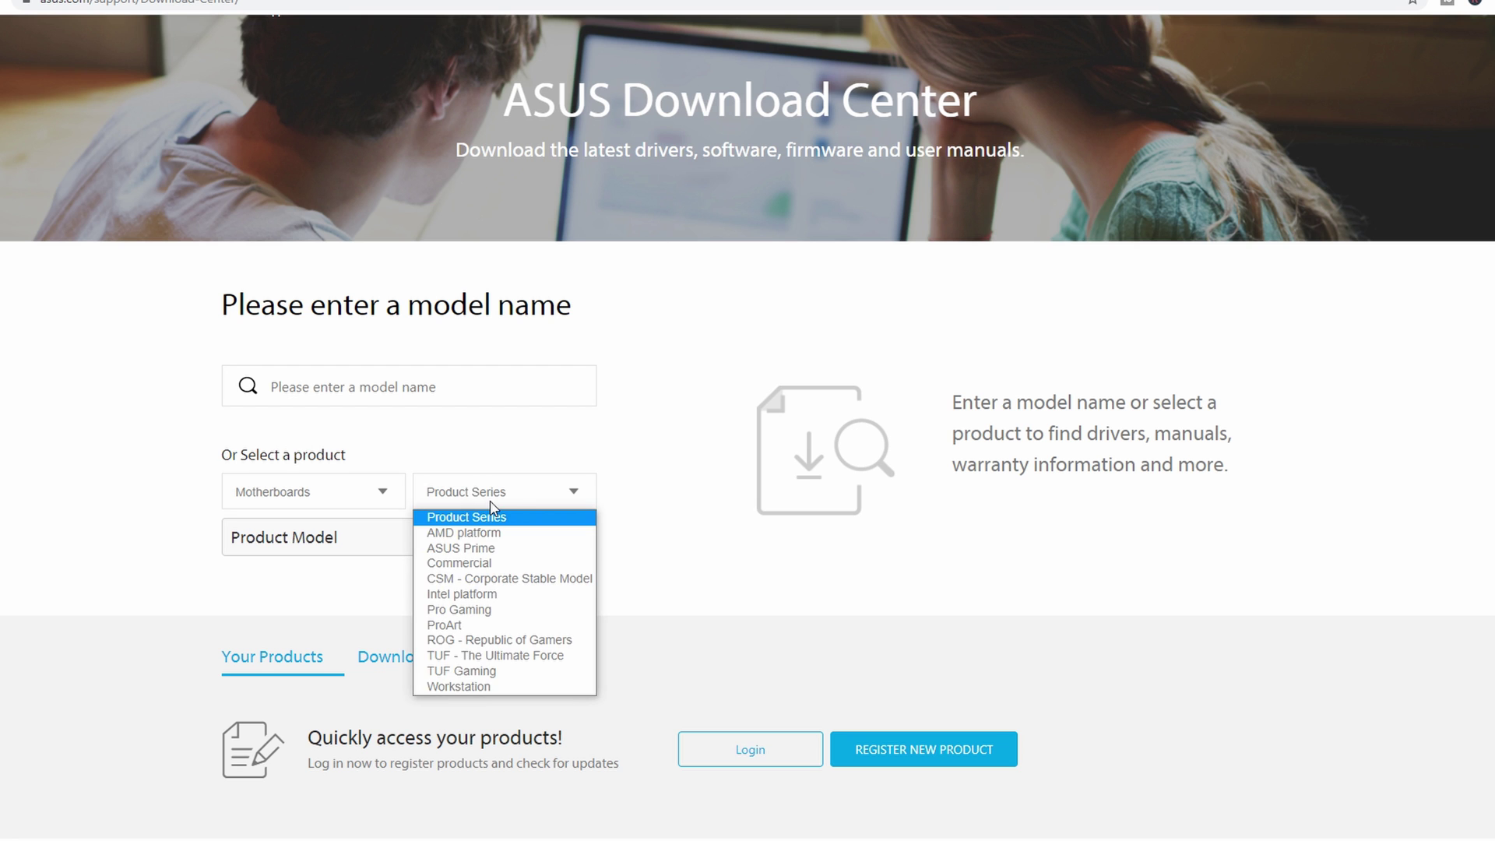
{"action": "left_click", "coordinate": [492, 534]}
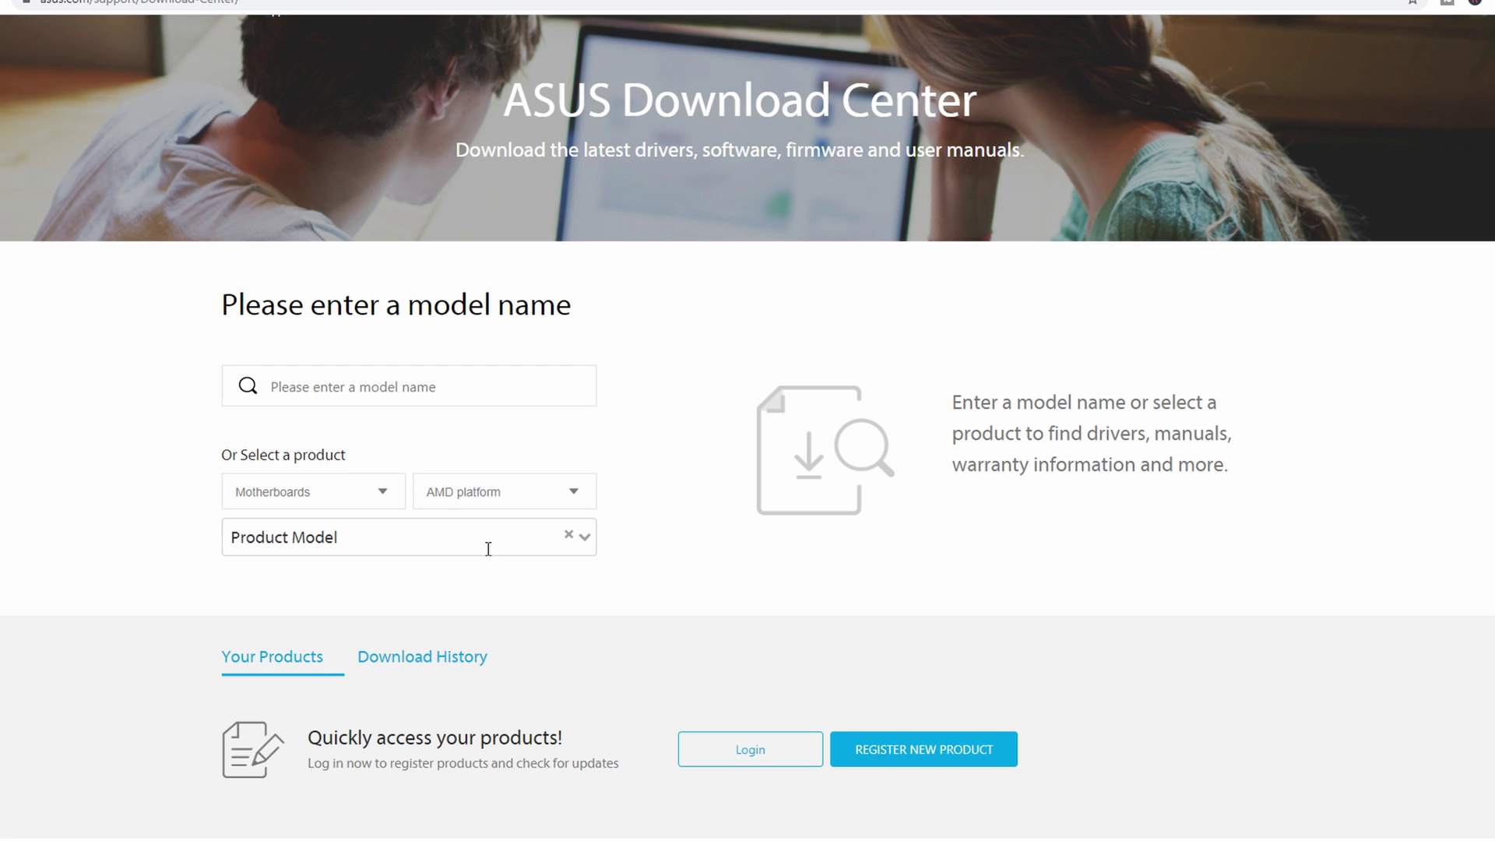
{"action": "left_click", "coordinate": [592, 545]}
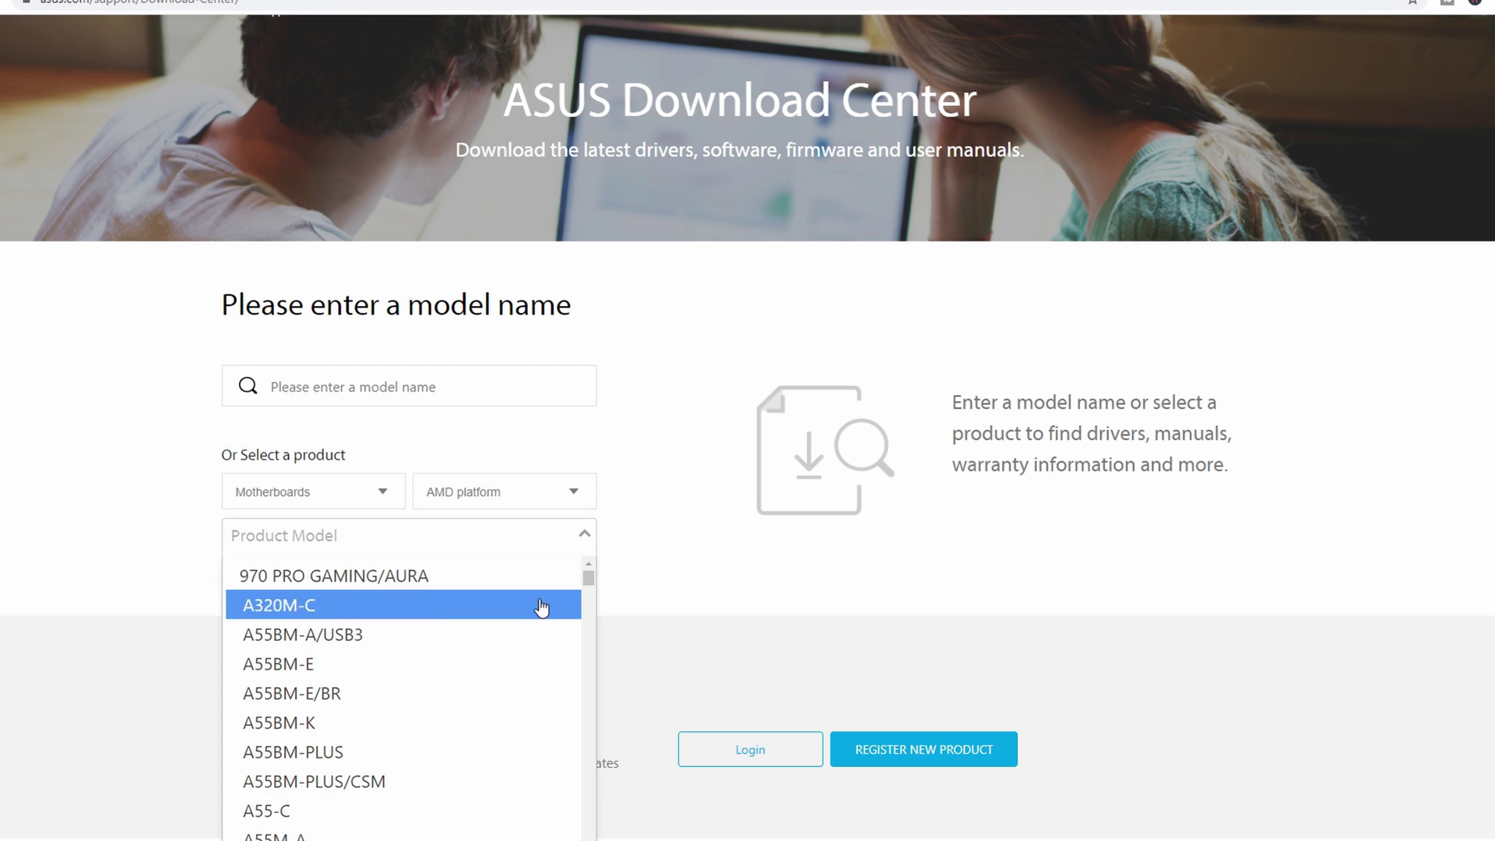
{"action": "scroll", "coordinate": [540, 606], "scroll_direction": "down", "scroll_amount": 15}
{"action": "left_click_drag", "start_coordinate": [585, 591], "coordinate": [590, 599]}
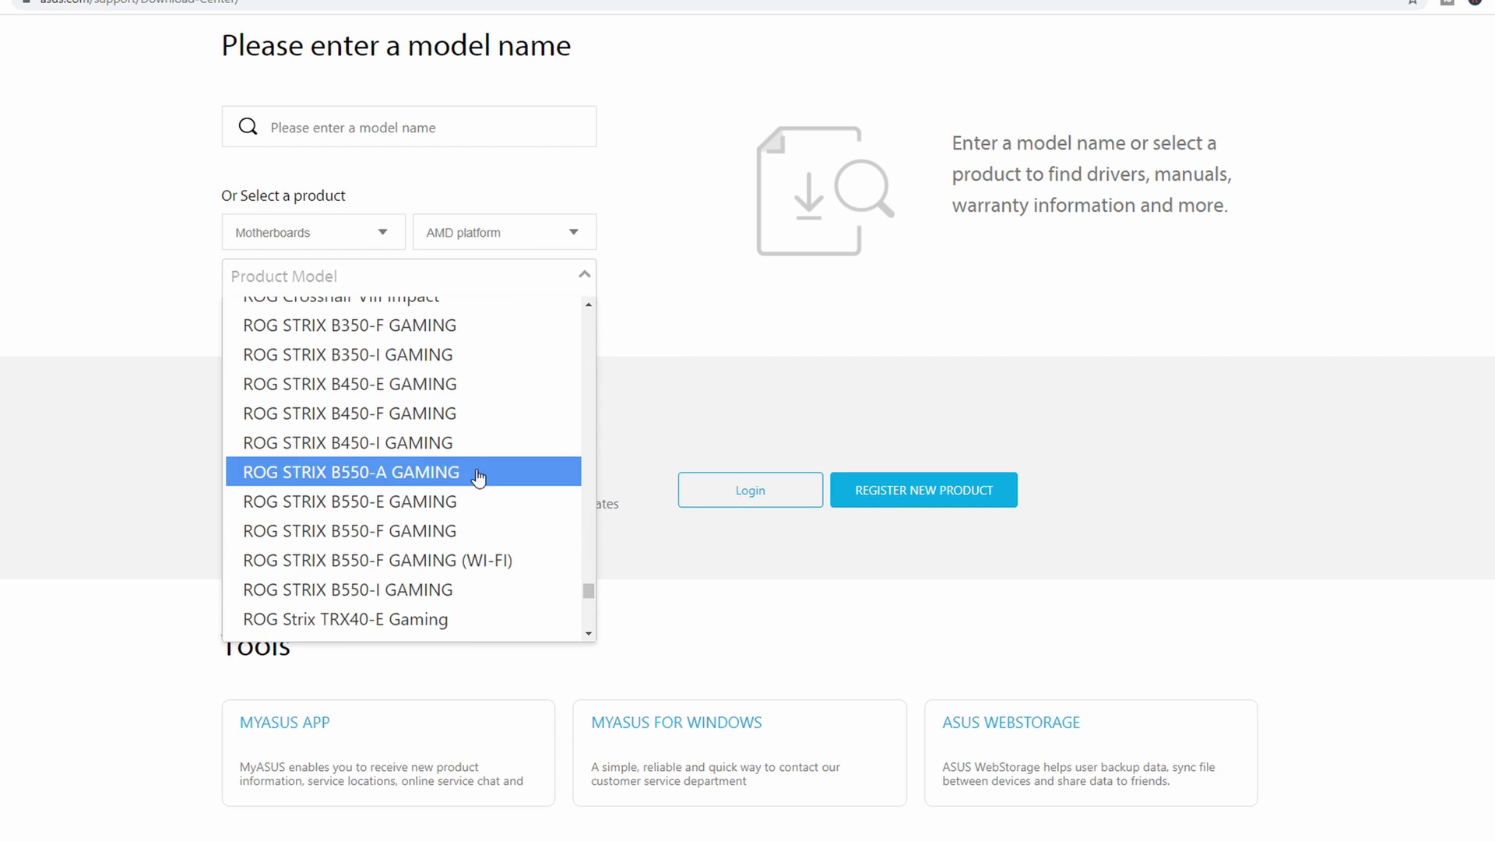
{"action": "left_click", "coordinate": [451, 414]}
{"action": "scroll", "coordinate": [807, 387], "scroll_direction": "up", "scroll_amount": 2}
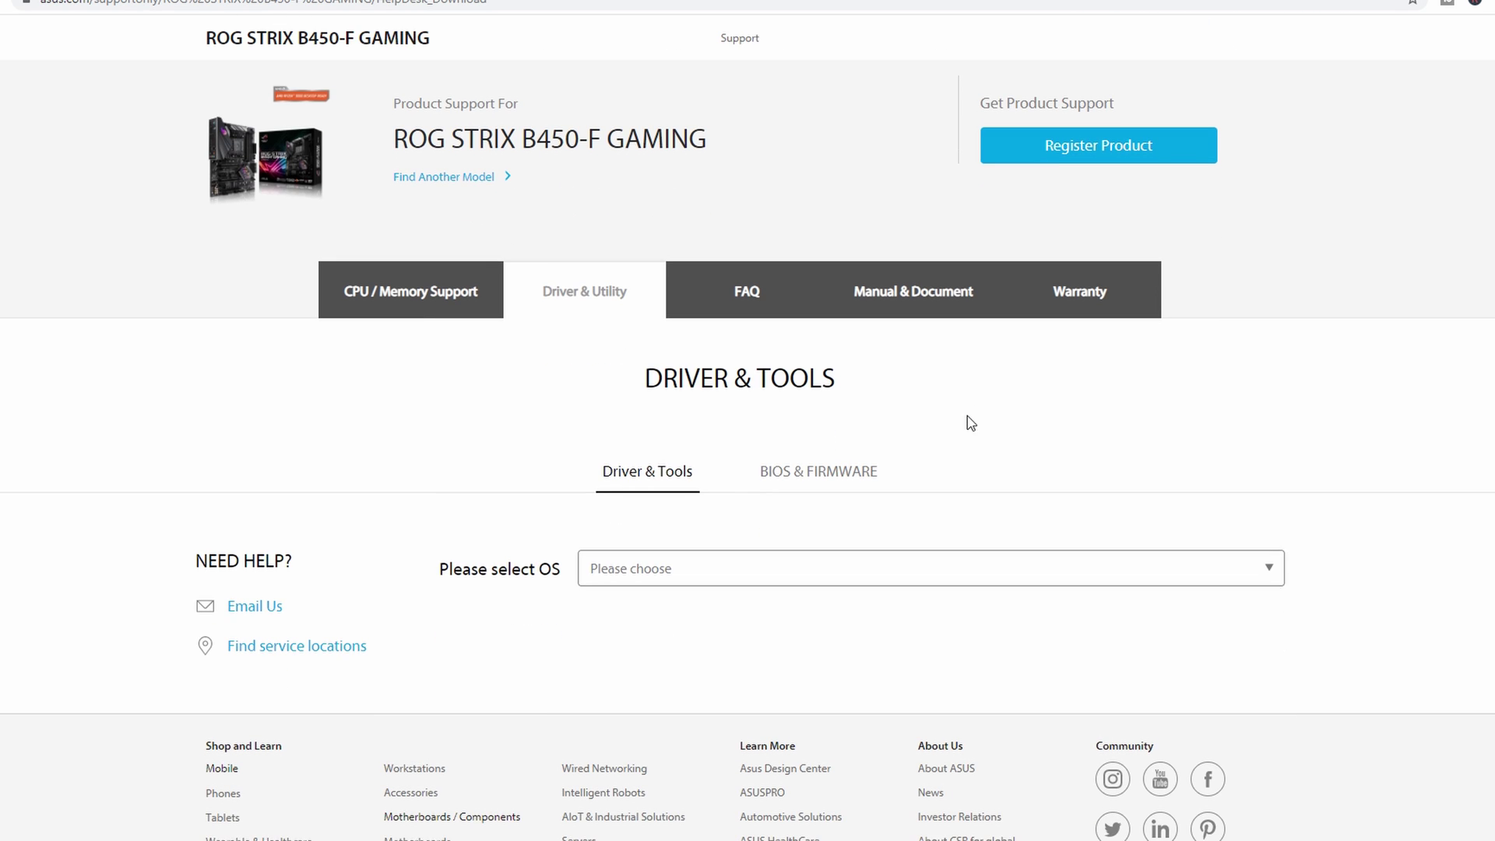
- Choose Windows 10 64-bit and scroll to the Chipset driver, version 2.04.09.131
{"action": "left_click", "coordinate": [965, 568]}
{"action": "left_click", "coordinate": [908, 619]}
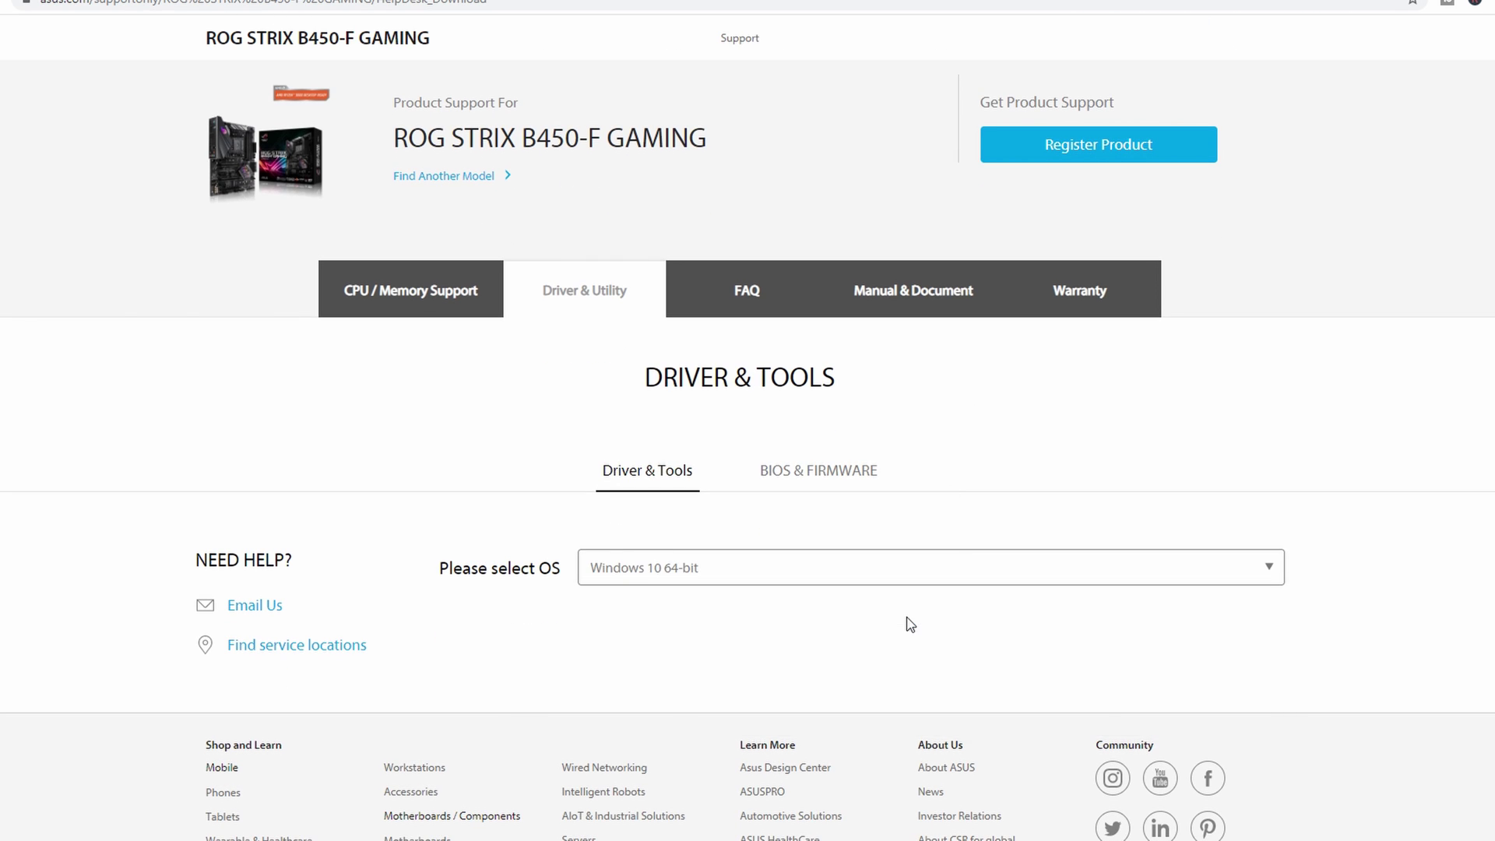
{"action": "scroll", "coordinate": [907, 617], "scroll_direction": "down", "scroll_amount": 3}
{"action": "scroll", "coordinate": [880, 616], "scroll_direction": "down", "scroll_amount": 6}
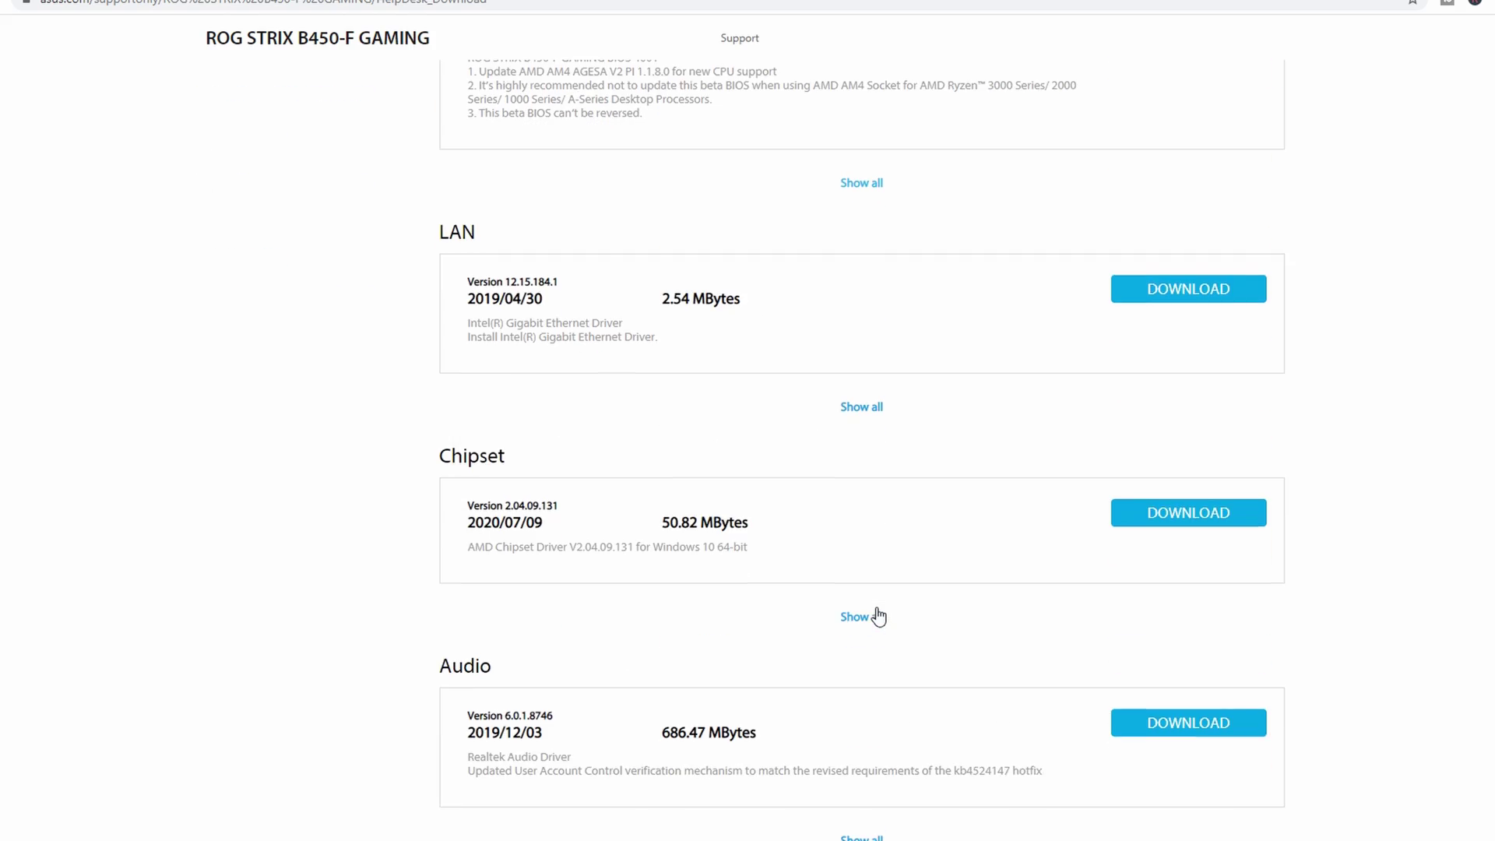